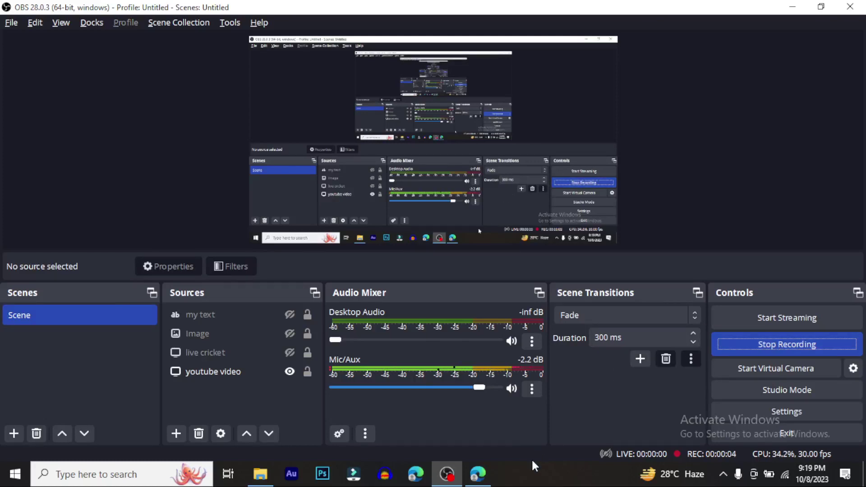
Bring the Edge browser showing Canva's home page to the front
{"action": "left_click", "coordinate": [478, 473]}
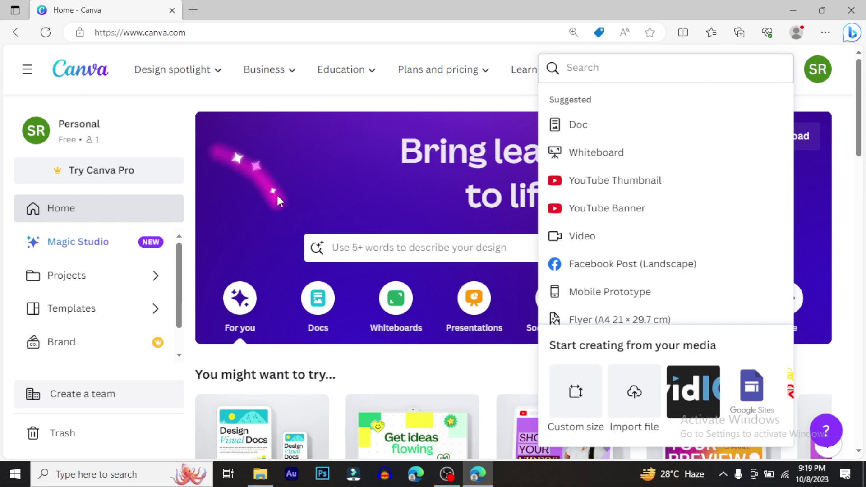
Dismiss the suggested design types, then browse the home page's design-type row and recent designs
{"action": "scroll", "coordinate": [277, 199], "scroll_direction": "down", "scroll_amount": 6}
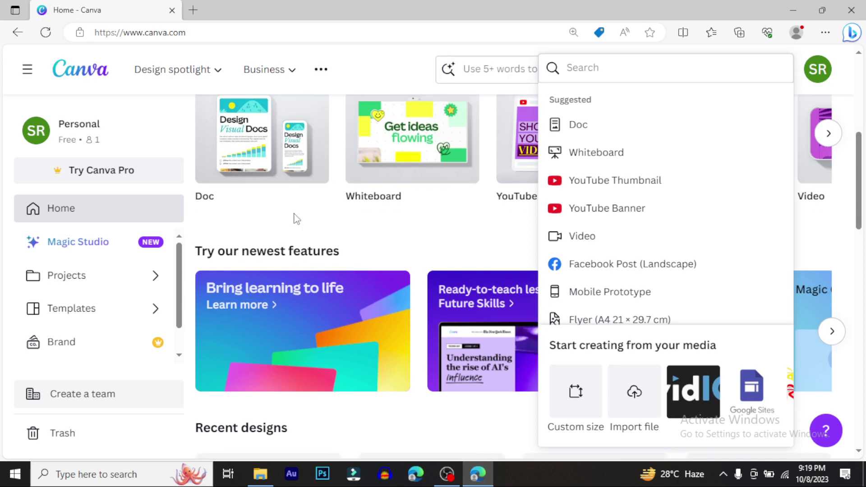
{"action": "left_click", "coordinate": [504, 232]}
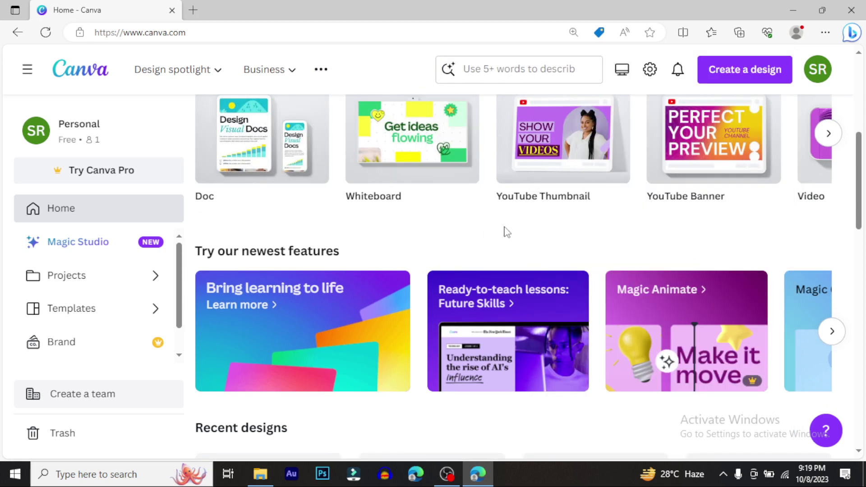
{"action": "left_click", "coordinate": [830, 133]}
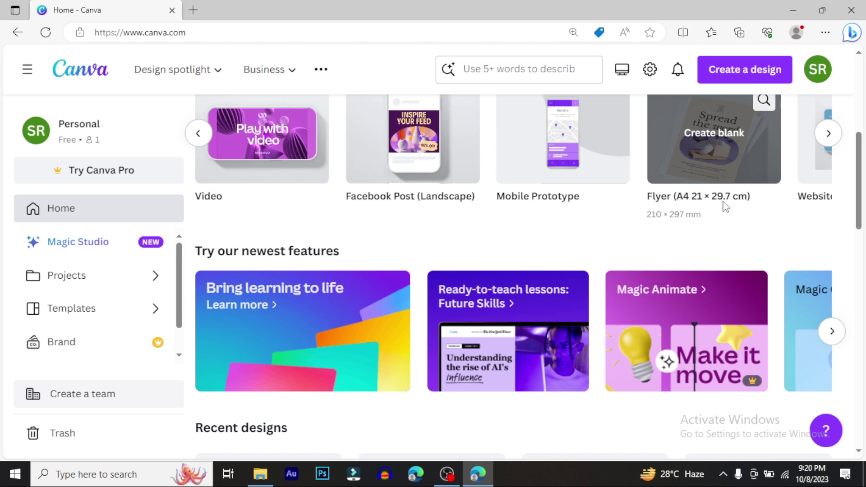
{"action": "scroll", "coordinate": [551, 178], "scroll_direction": "down", "scroll_amount": 10}
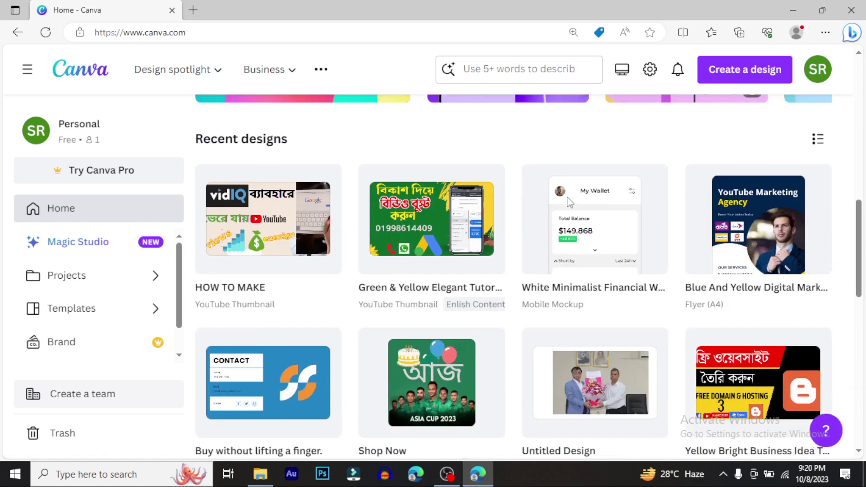
{"action": "scroll", "coordinate": [570, 212], "scroll_direction": "down", "scroll_amount": 5}
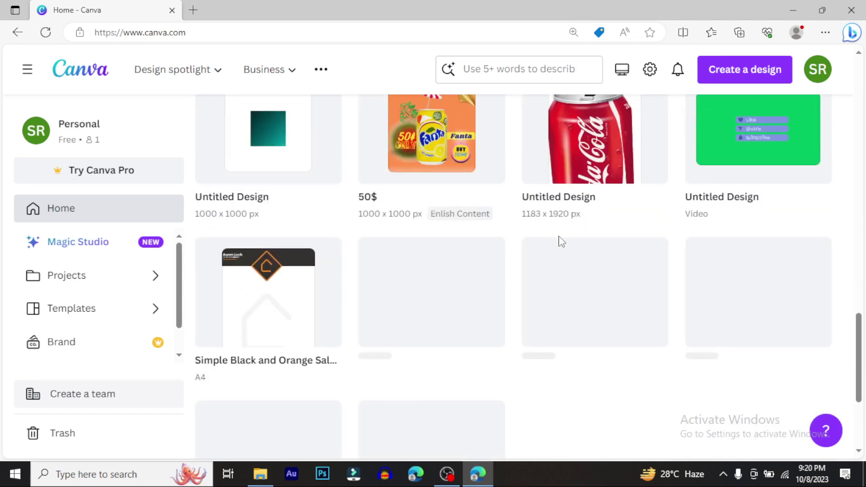
{"action": "scroll", "coordinate": [560, 243], "scroll_direction": "up", "scroll_amount": 7}
{"action": "scroll", "coordinate": [560, 243], "scroll_direction": "up", "scroll_amount": 10}
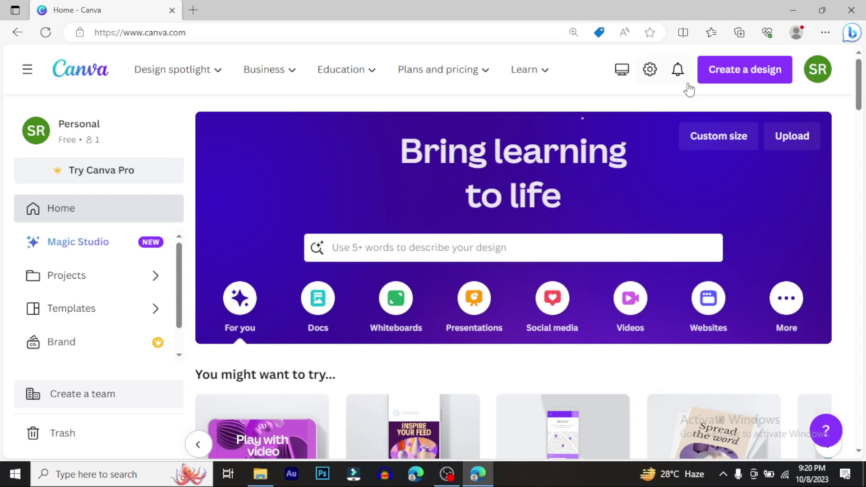
Open Create a design and scroll its suggestions to the YouTube Thumbnail format
{"action": "left_click", "coordinate": [740, 74]}
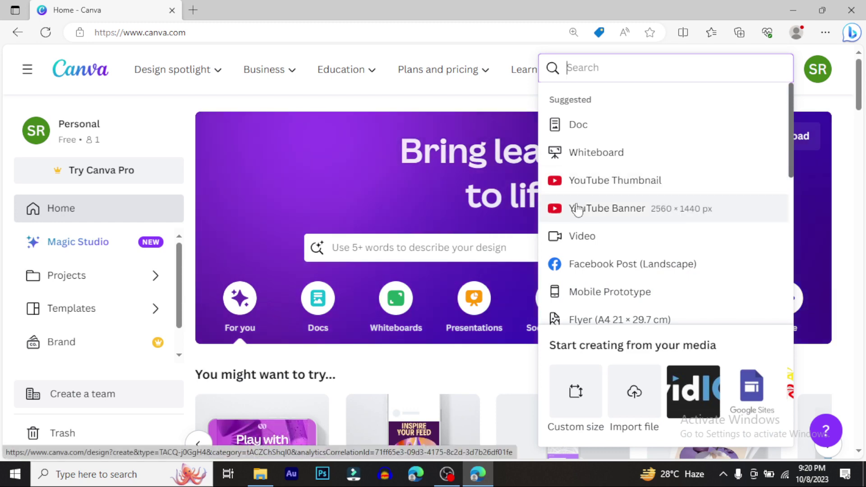
{"action": "scroll", "coordinate": [696, 297], "scroll_direction": "down", "scroll_amount": 2}
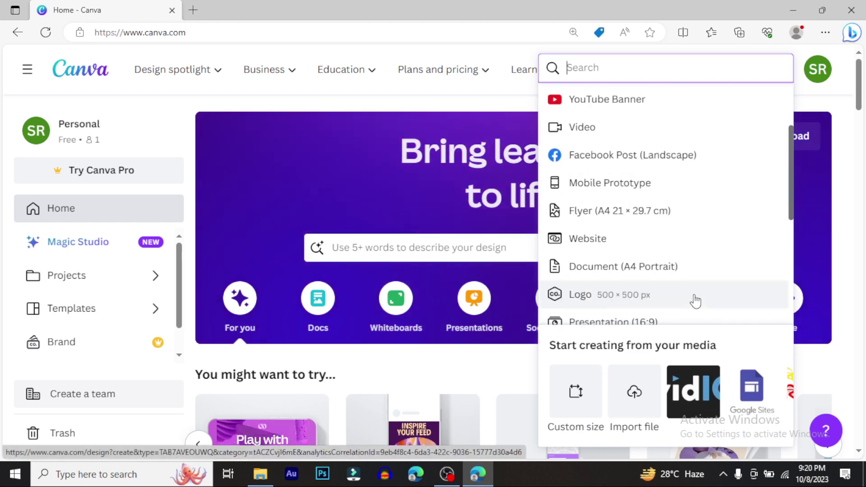
{"action": "scroll", "coordinate": [695, 301], "scroll_direction": "down", "scroll_amount": 2}
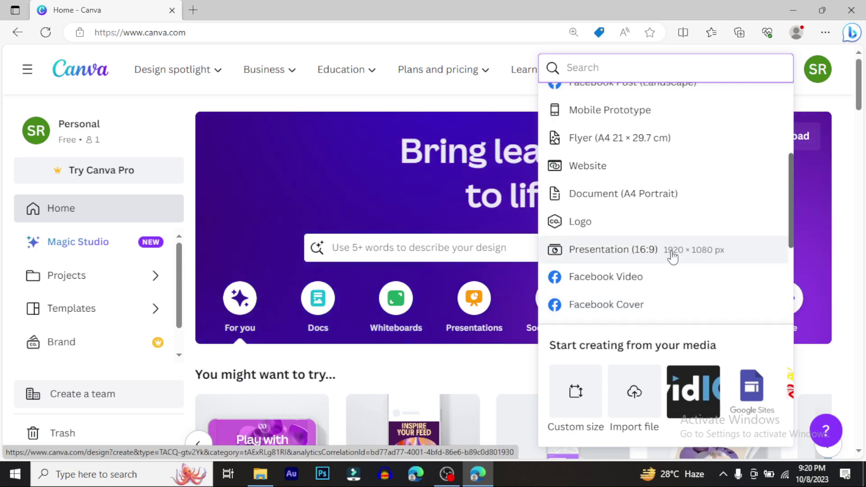
{"action": "scroll", "coordinate": [672, 255], "scroll_direction": "up", "scroll_amount": 4}
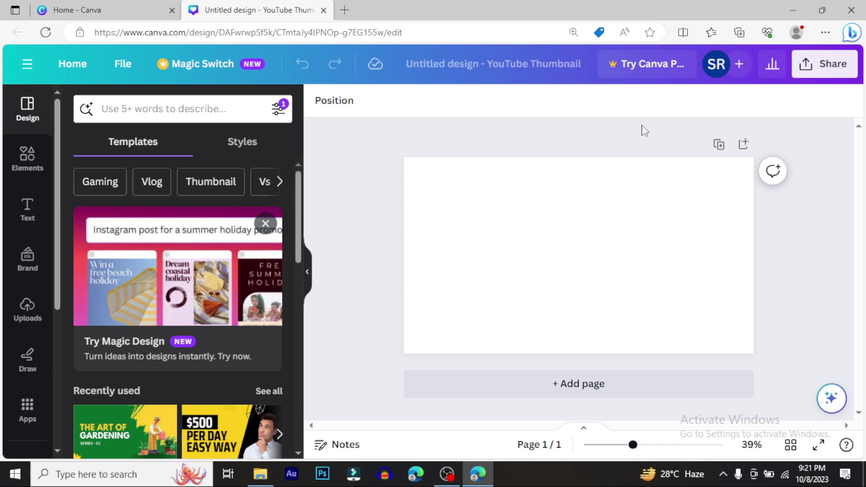
Apply The Art of Gardening template, then delete and restore the gardener illustration
{"action": "scroll", "coordinate": [118, 285], "scroll_direction": "down", "scroll_amount": 4}
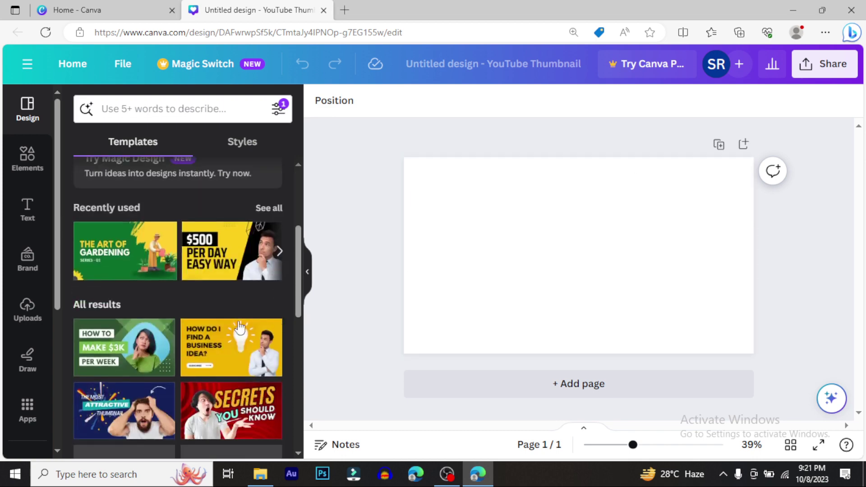
{"action": "left_click", "coordinate": [122, 256]}
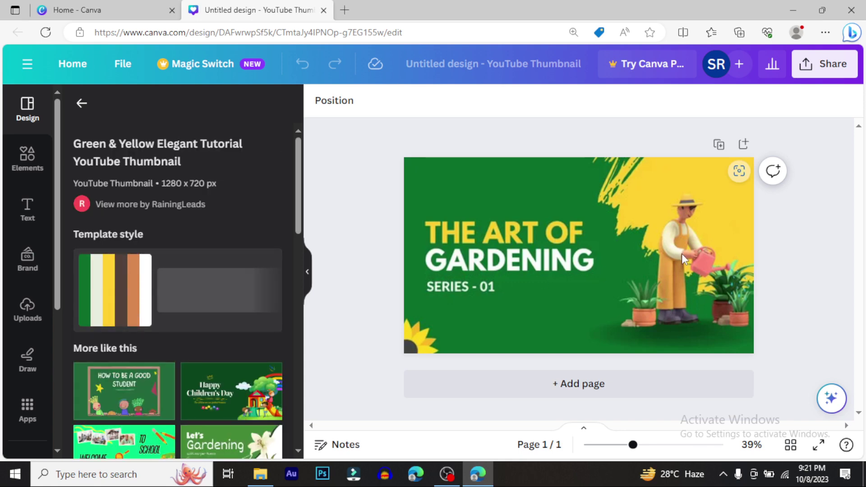
{"action": "left_click", "coordinate": [683, 254]}
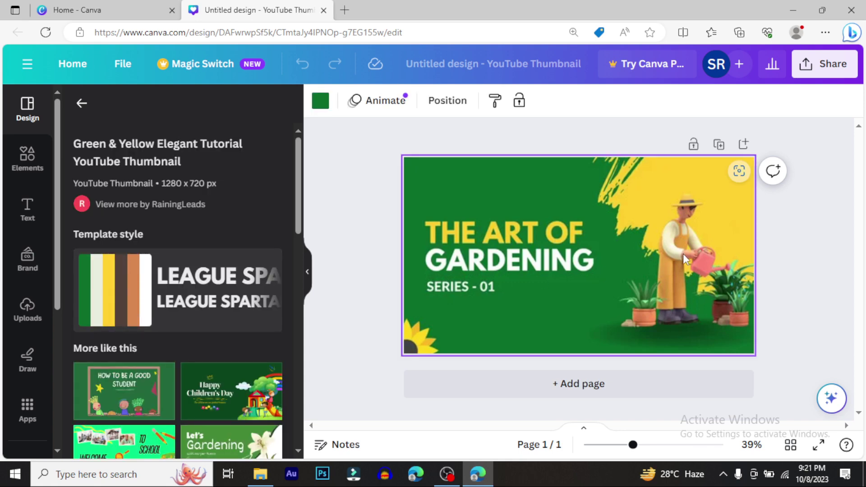
{"action": "key", "text": "Delete"}
{"action": "key", "text": "ctrl+z"}
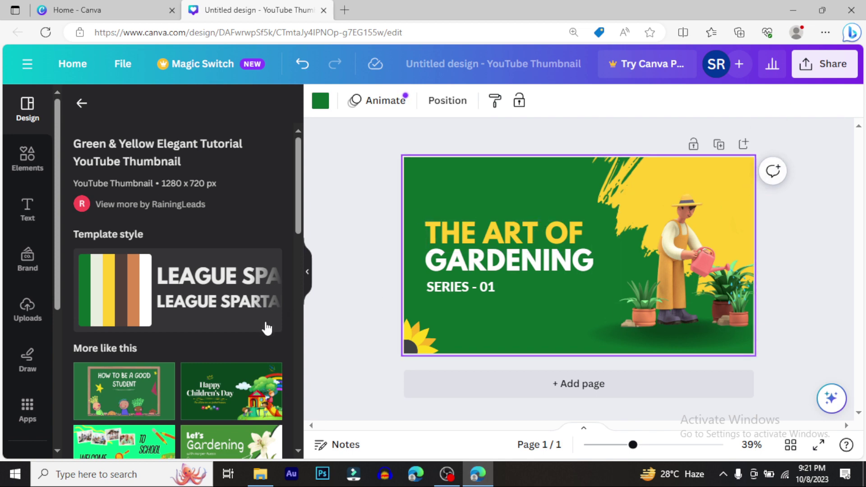
Scroll the More like this templates to the Pro 'Tips for Tackling Boredom During Learning English' template
{"action": "scroll", "coordinate": [265, 327], "scroll_direction": "down", "scroll_amount": 5}
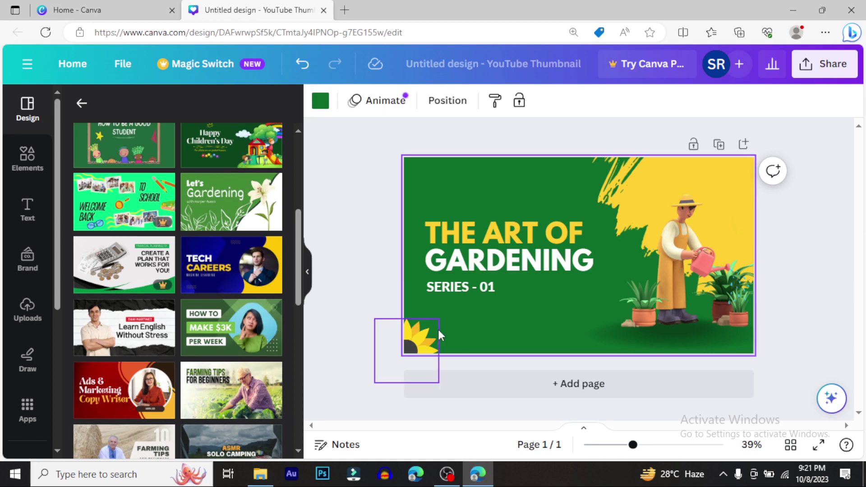
{"action": "scroll", "coordinate": [90, 333], "scroll_direction": "down", "scroll_amount": 5}
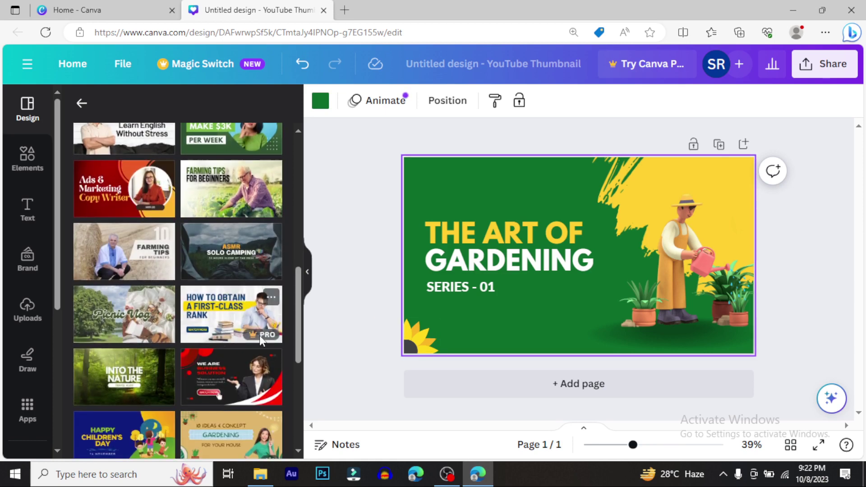
{"action": "scroll", "coordinate": [259, 335], "scroll_direction": "down", "scroll_amount": 3}
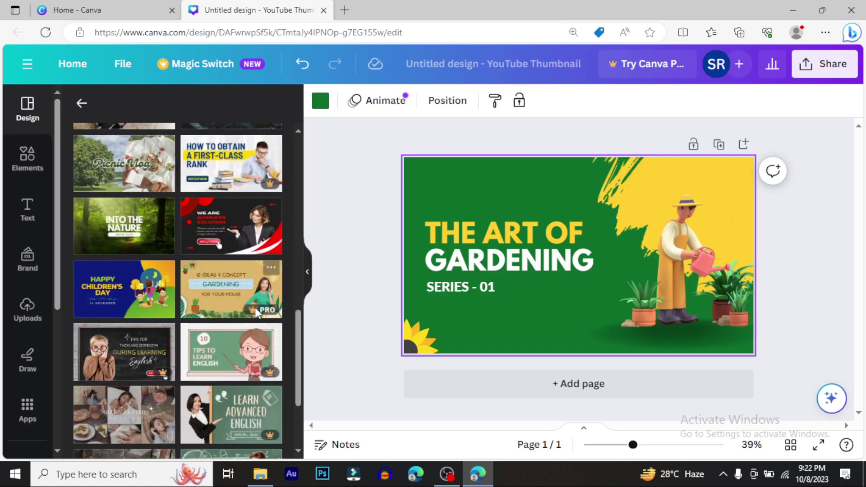
{"action": "scroll", "coordinate": [178, 341], "scroll_direction": "down", "scroll_amount": 2}
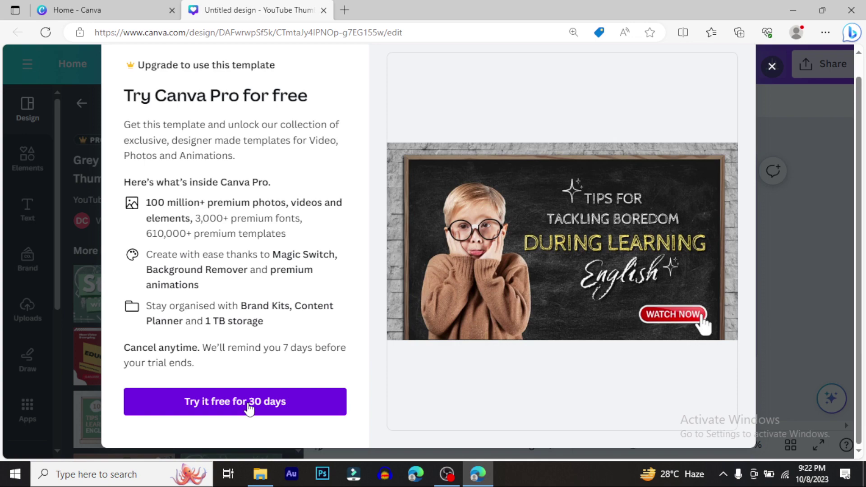
Start the Pro free trial on the Monthly US$6.49 plan and continue to payment
{"action": "left_click", "coordinate": [250, 407]}
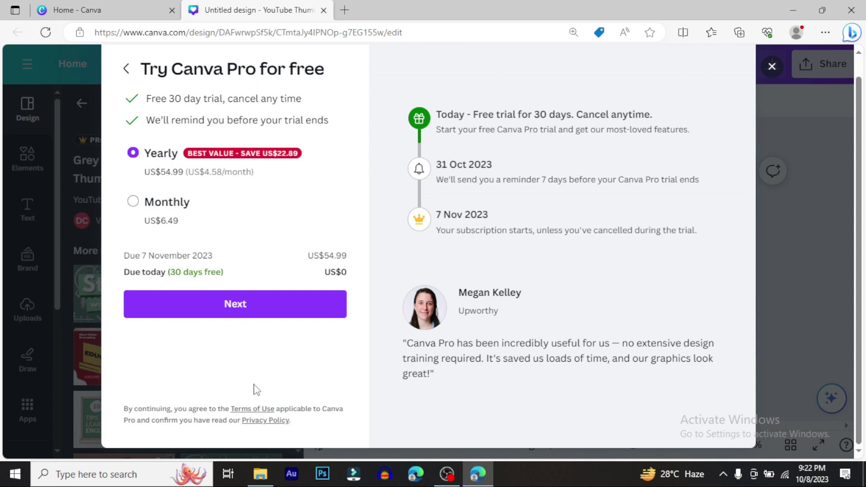
{"action": "left_click", "coordinate": [133, 202]}
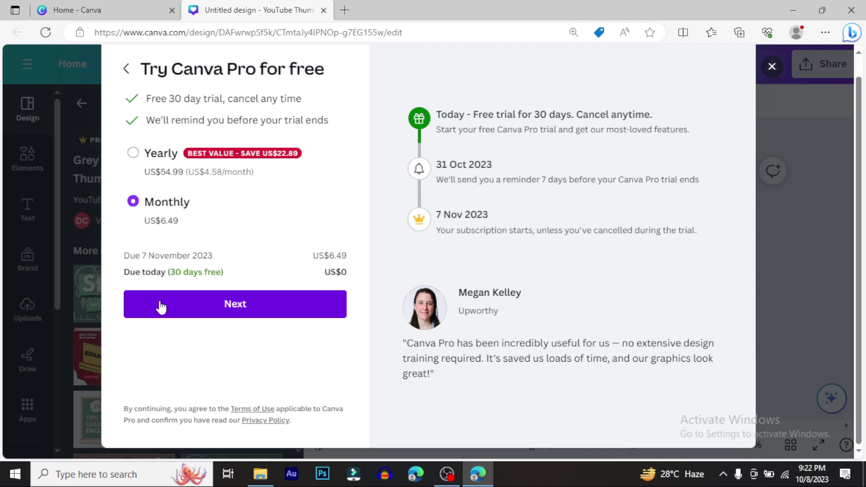
{"action": "left_click", "coordinate": [132, 155]}
{"action": "left_click", "coordinate": [133, 202]}
{"action": "left_click", "coordinate": [242, 311]}
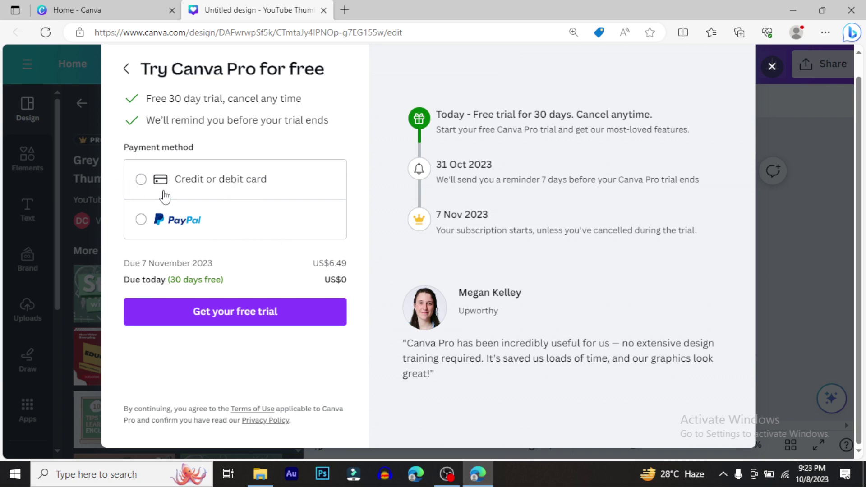
Choose card payment and enter the card number and expiry date
{"action": "left_click", "coordinate": [141, 179]}
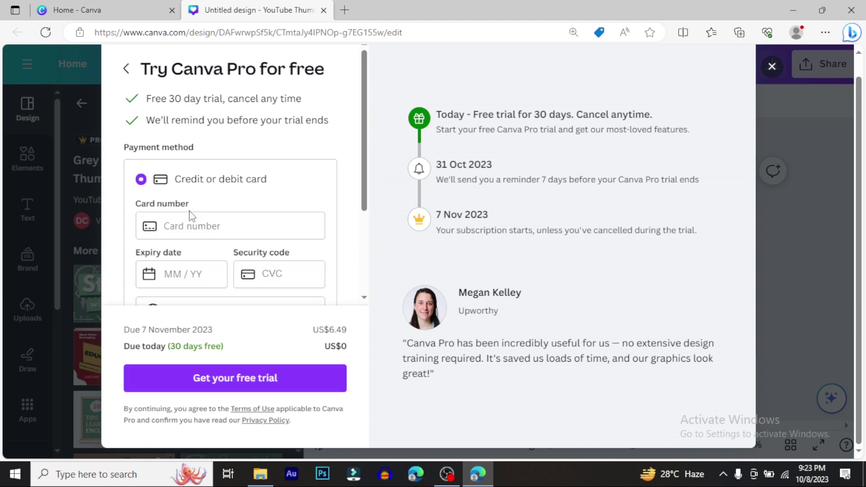
{"action": "scroll", "coordinate": [232, 228], "scroll_direction": "down", "scroll_amount": 3}
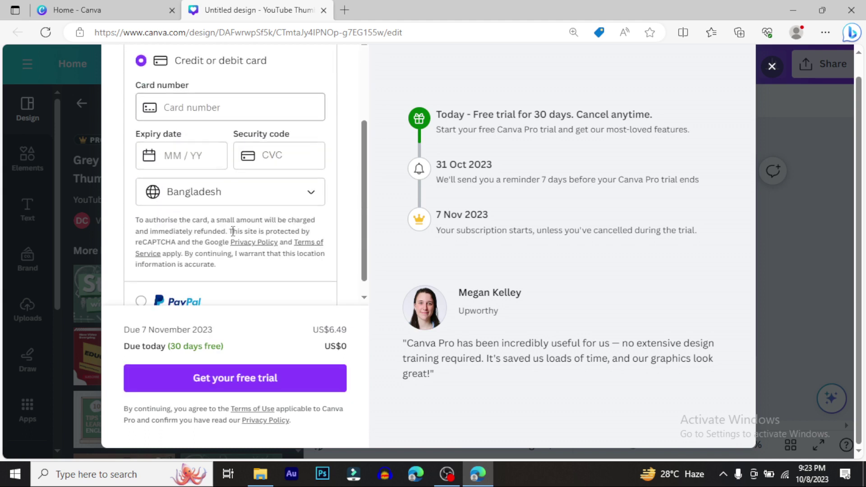
{"action": "left_click", "coordinate": [232, 104]}
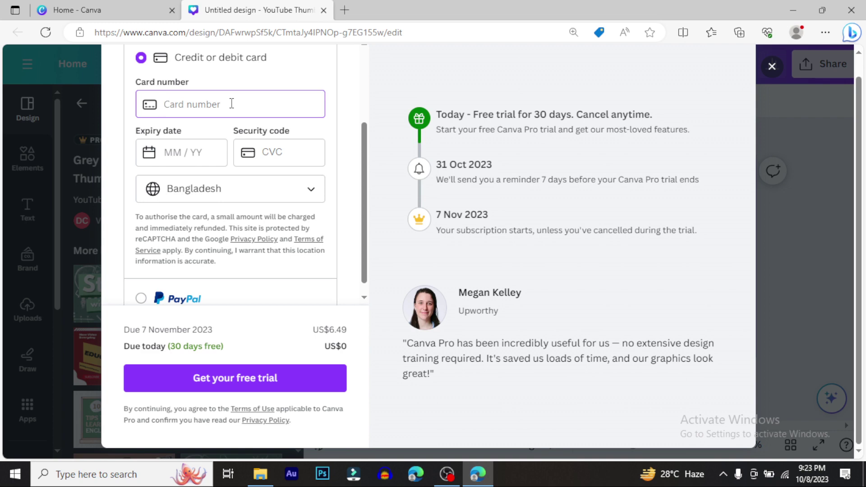
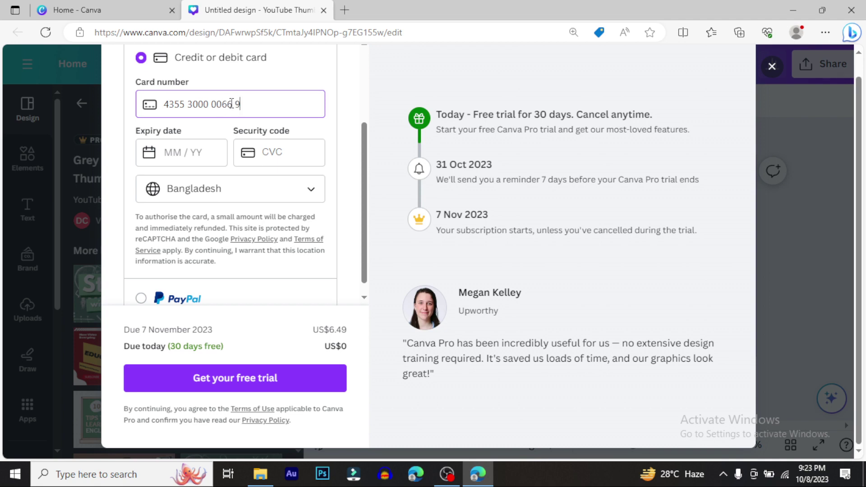
{"action": "left_click", "coordinate": [167, 152]}
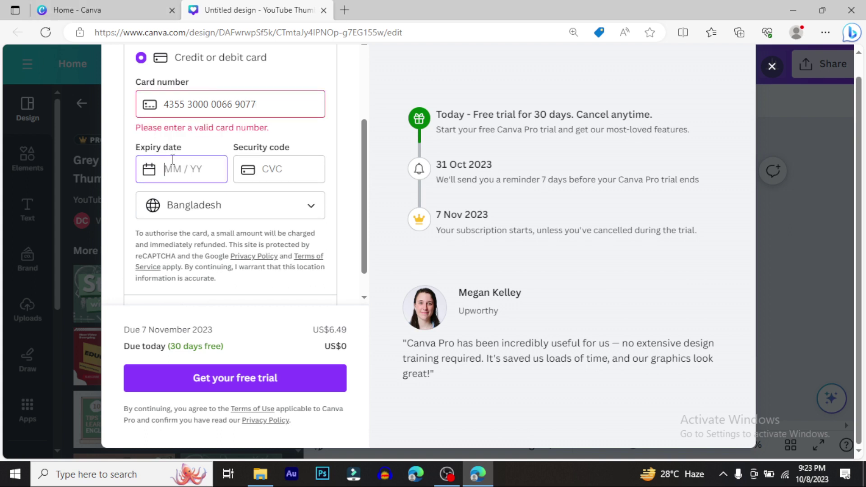
{"action": "type", "text": "0"}
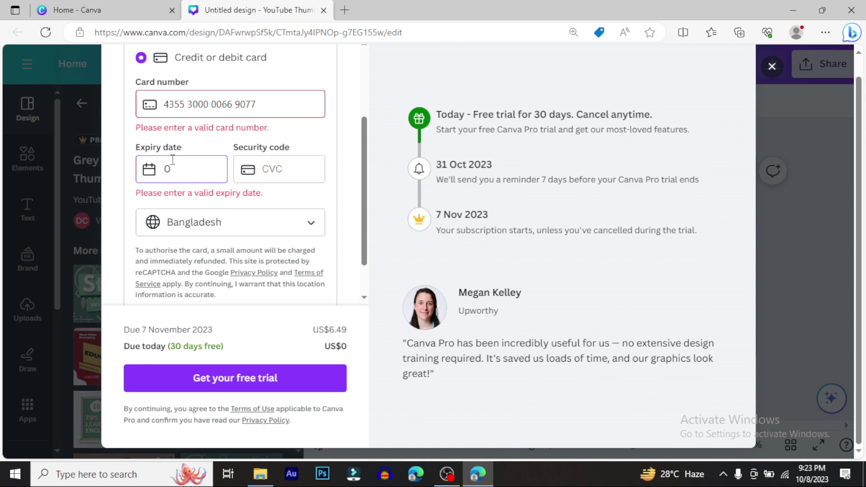
{"action": "type", "text": "6/24"}
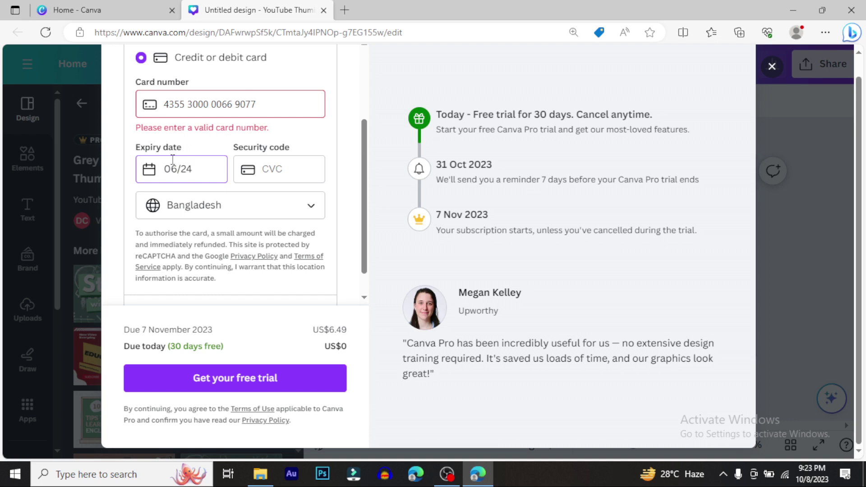
Check the billing country, submit the trial request, then close the rejected Pro offer
{"action": "left_click", "coordinate": [270, 166]}
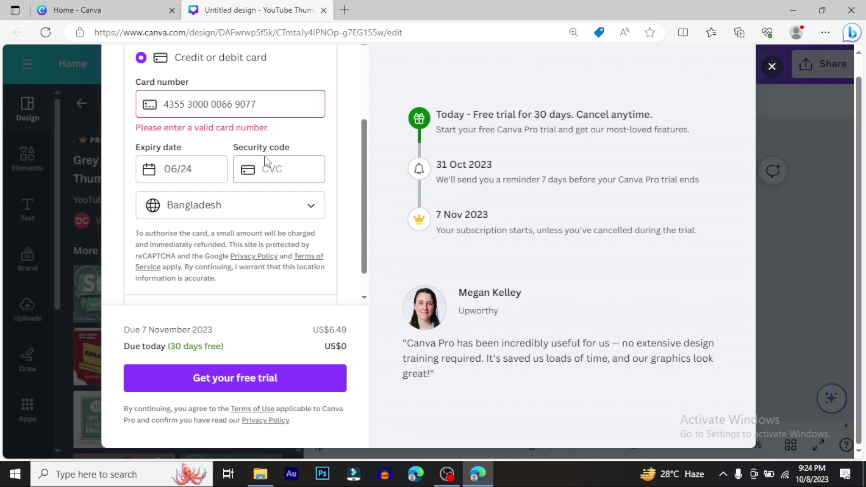
{"action": "left_click", "coordinate": [307, 211]}
{"action": "left_click", "coordinate": [307, 211]}
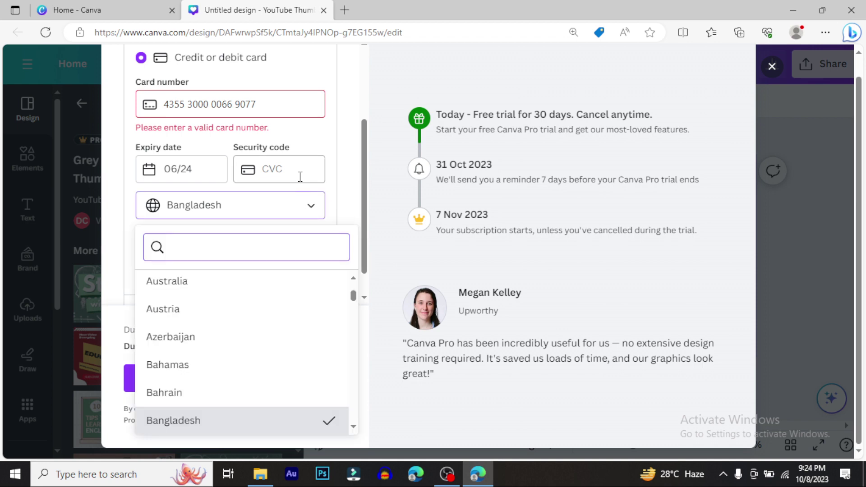
{"action": "left_click", "coordinate": [399, 193]}
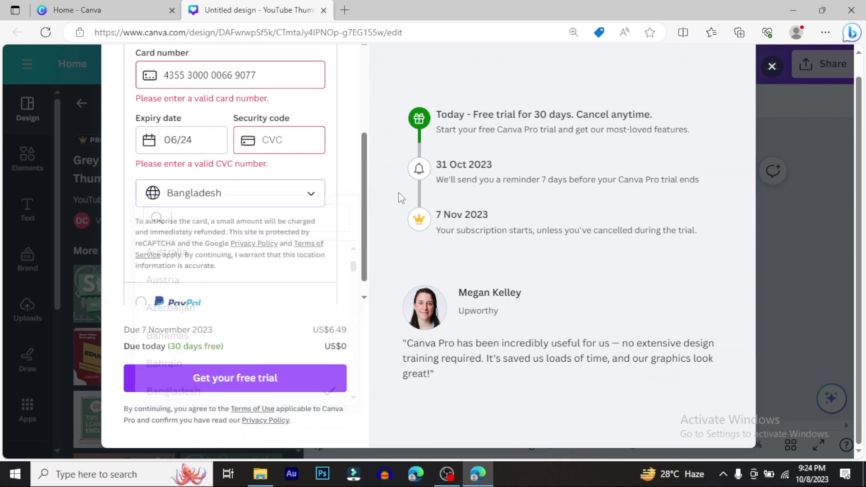
{"action": "scroll", "coordinate": [327, 301], "scroll_direction": "down", "scroll_amount": 1}
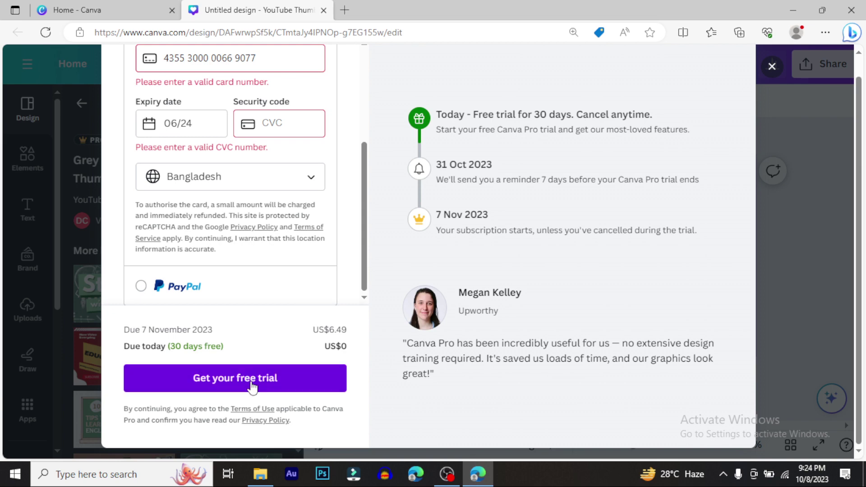
{"action": "left_click", "coordinate": [252, 386]}
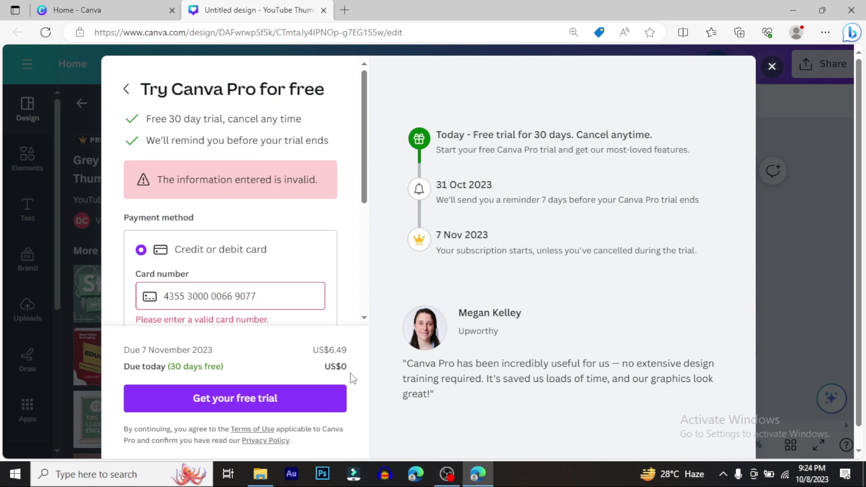
{"action": "scroll", "coordinate": [352, 378], "scroll_direction": "down", "scroll_amount": 1}
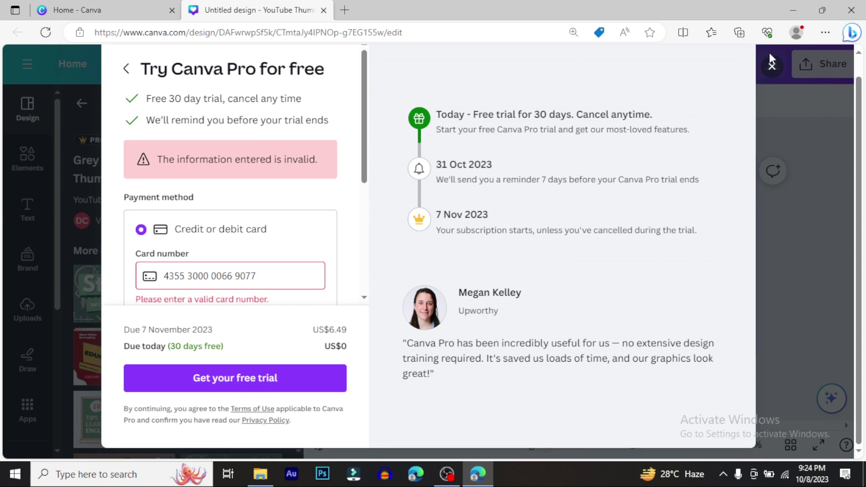
{"action": "left_click", "coordinate": [772, 68]}
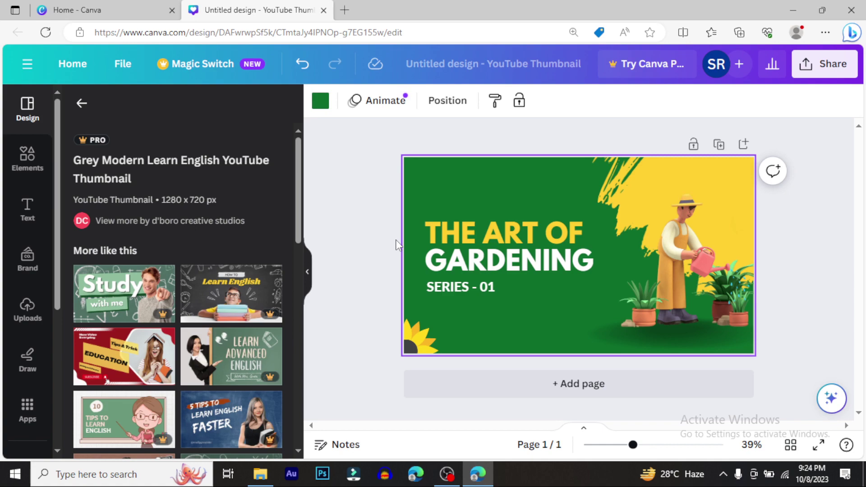
Leave the gardening design for the Canva home page and open Templates
{"action": "scroll", "coordinate": [170, 234], "scroll_direction": "down", "scroll_amount": 10}
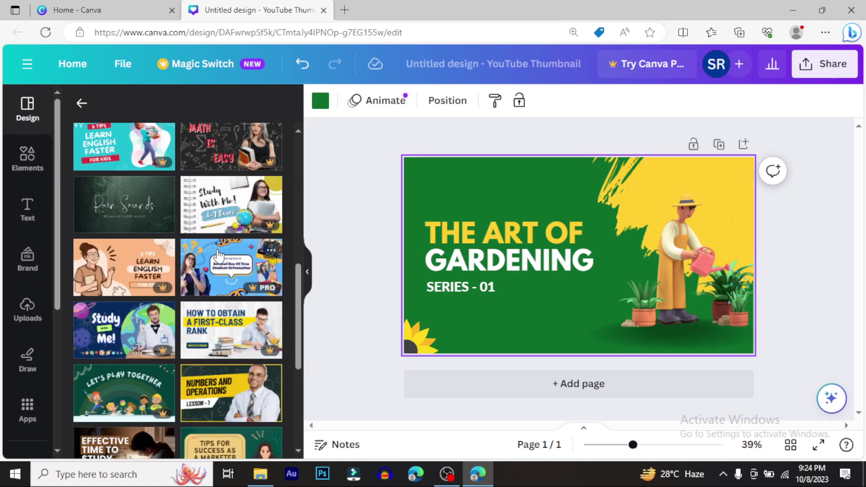
{"action": "left_click", "coordinate": [65, 59]}
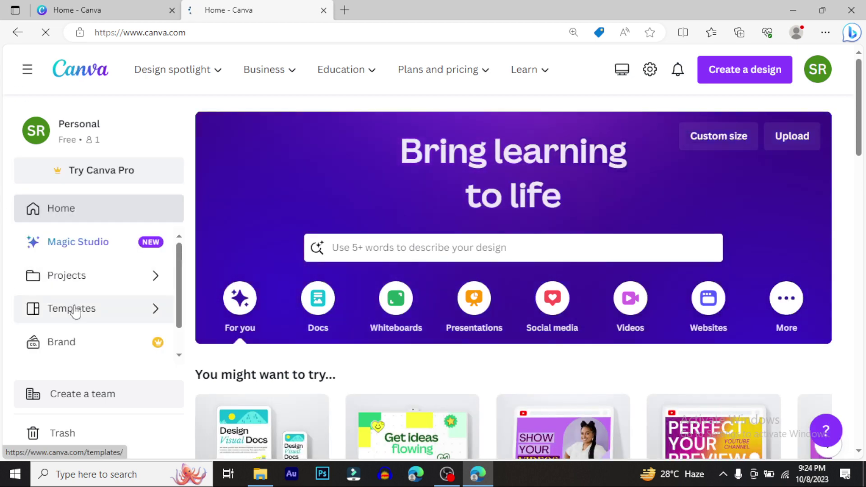
{"action": "left_click", "coordinate": [76, 311]}
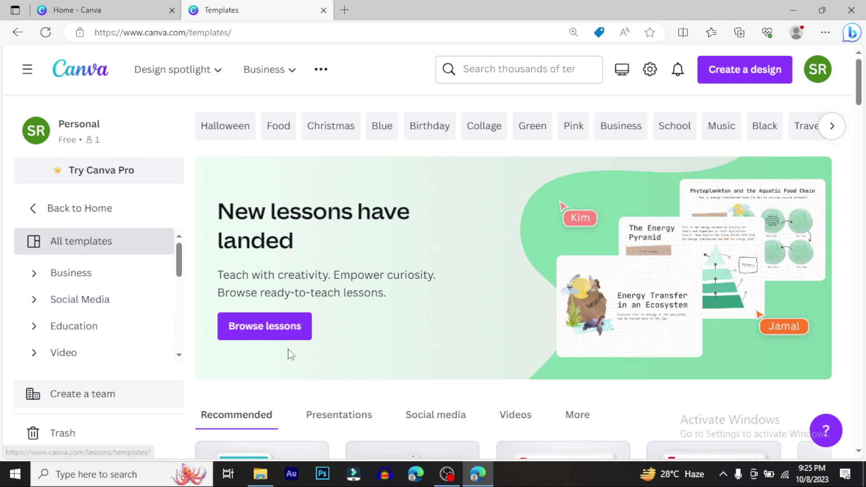
Filter the templates gallery to YouTube Thumbnails
{"action": "scroll", "coordinate": [291, 352], "scroll_direction": "down", "scroll_amount": 5}
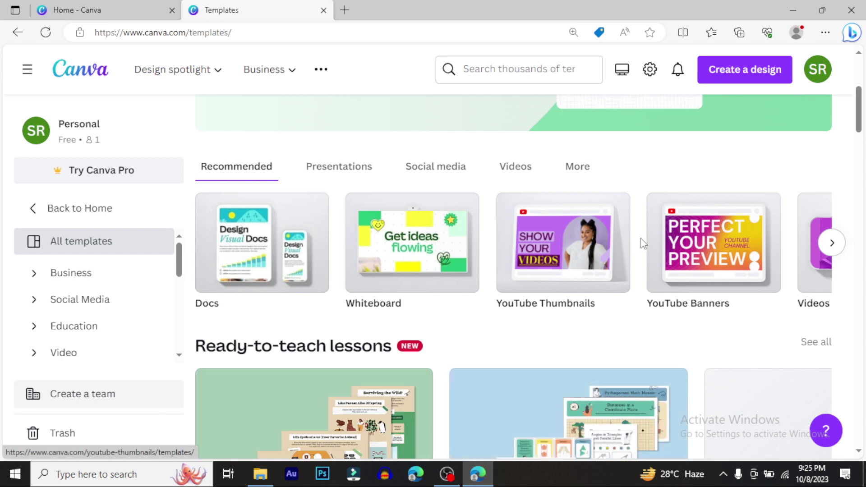
{"action": "left_click", "coordinate": [587, 250]}
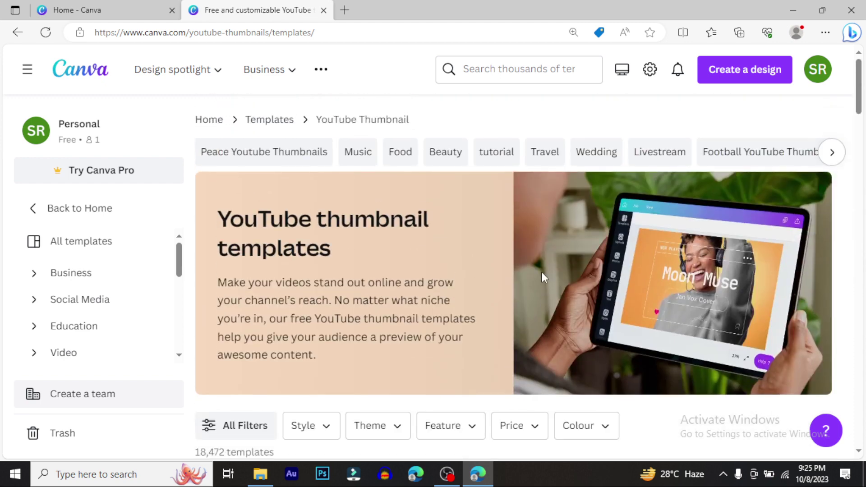
{"action": "scroll", "coordinate": [280, 190], "scroll_direction": "down", "scroll_amount": 5}
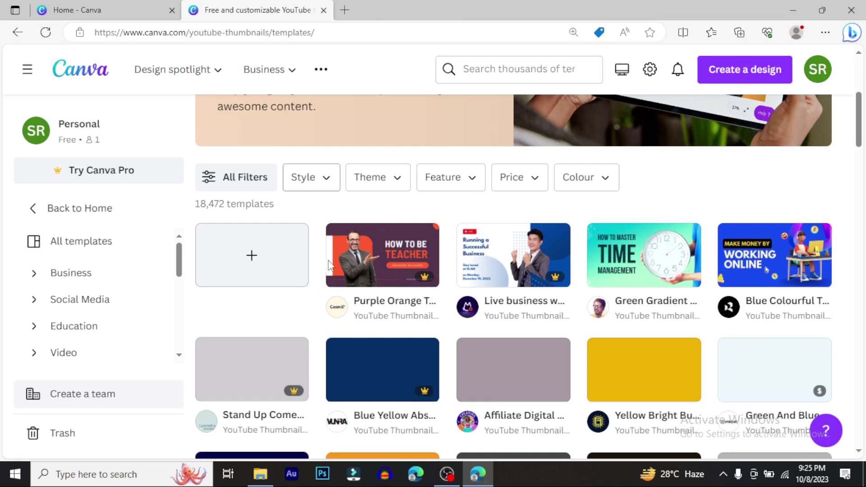
{"action": "scroll", "coordinate": [329, 264], "scroll_direction": "down", "scroll_amount": 1}
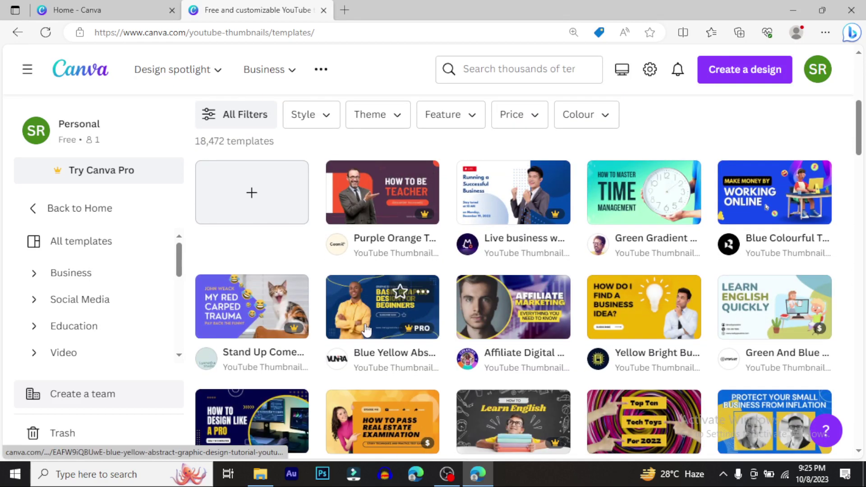
Preview the Blue Yellow graphic design template, close it, and scroll on to the Green Modern template
{"action": "left_click", "coordinate": [359, 311]}
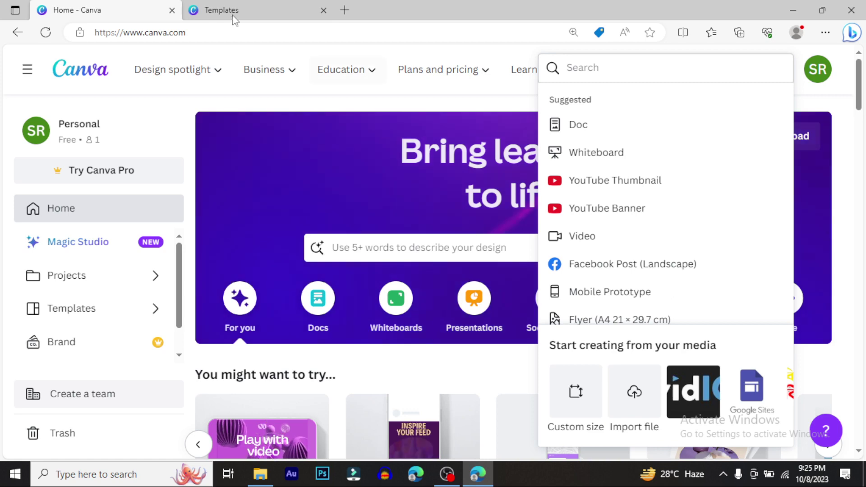
{"action": "left_click", "coordinate": [232, 17]}
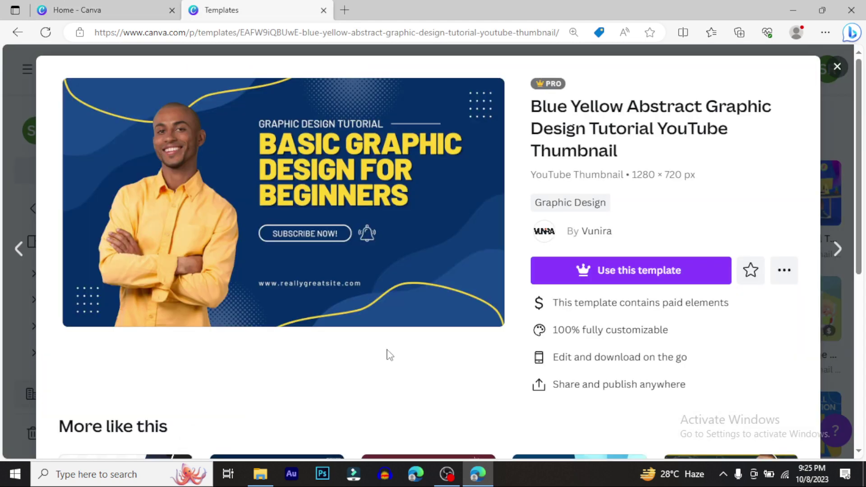
{"action": "left_click", "coordinate": [837, 67]}
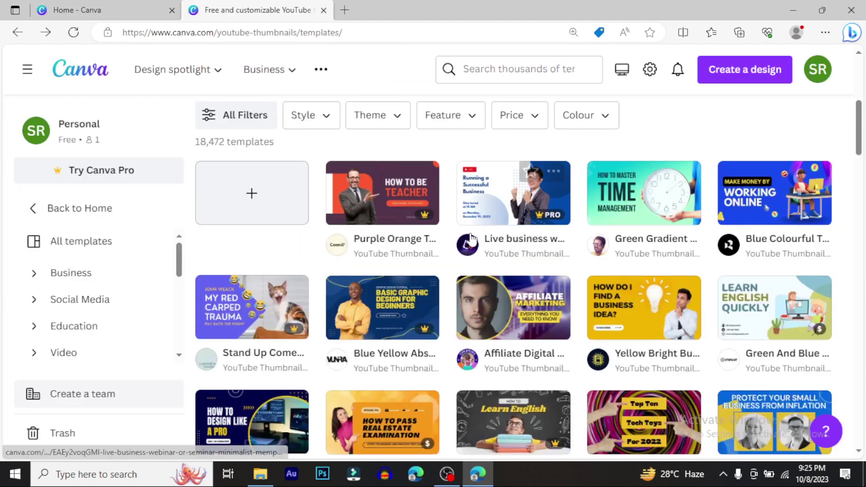
{"action": "scroll", "coordinate": [305, 317], "scroll_direction": "down", "scroll_amount": 5}
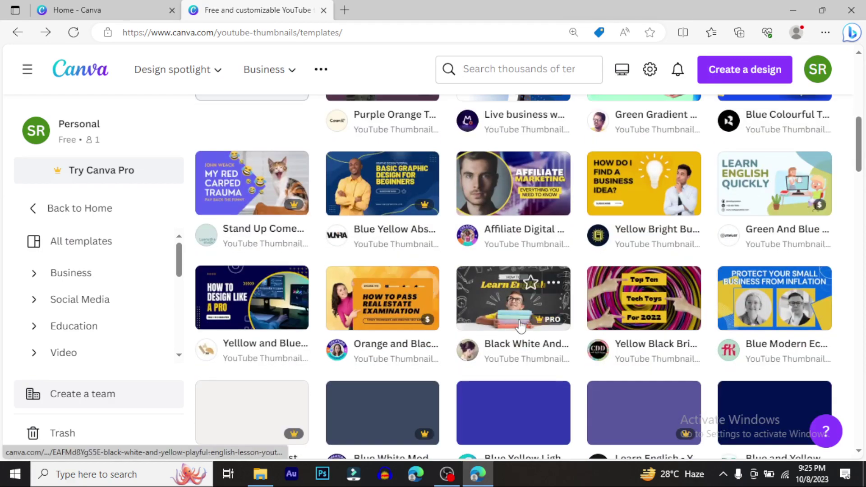
{"action": "scroll", "coordinate": [578, 324], "scroll_direction": "down", "scroll_amount": 3}
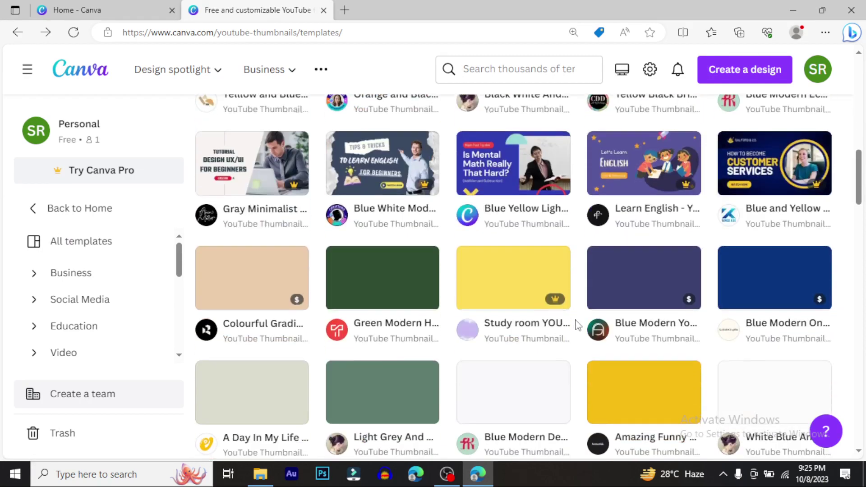
{"action": "left_click", "coordinate": [355, 286]}
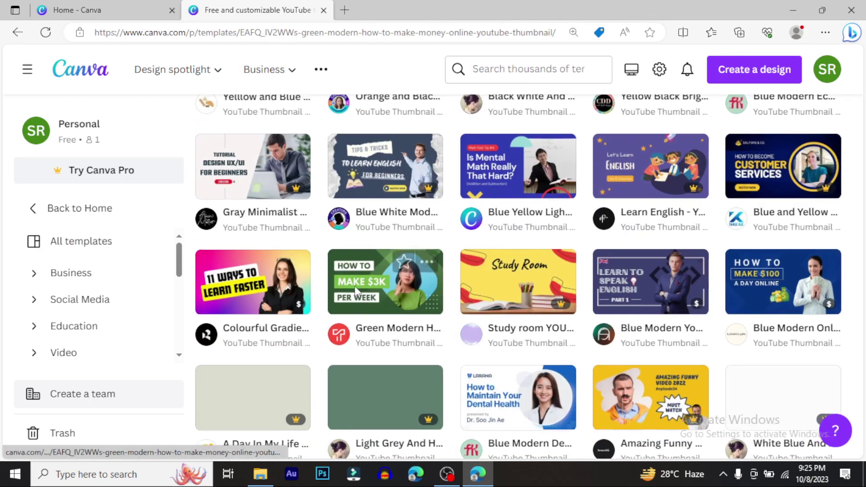
{"action": "left_click", "coordinate": [664, 251]}
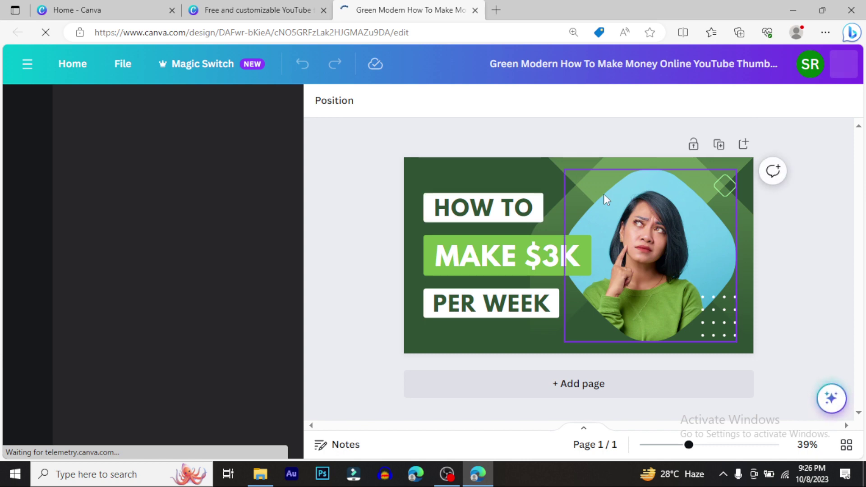
{"action": "left_click", "coordinate": [727, 309]}
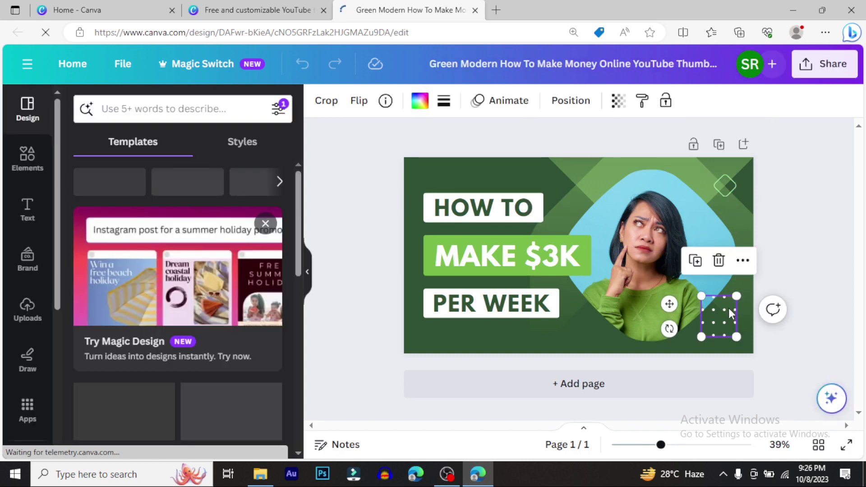
Open the Elements panel and page through its graphics and recently used elements
{"action": "left_click", "coordinate": [29, 161]}
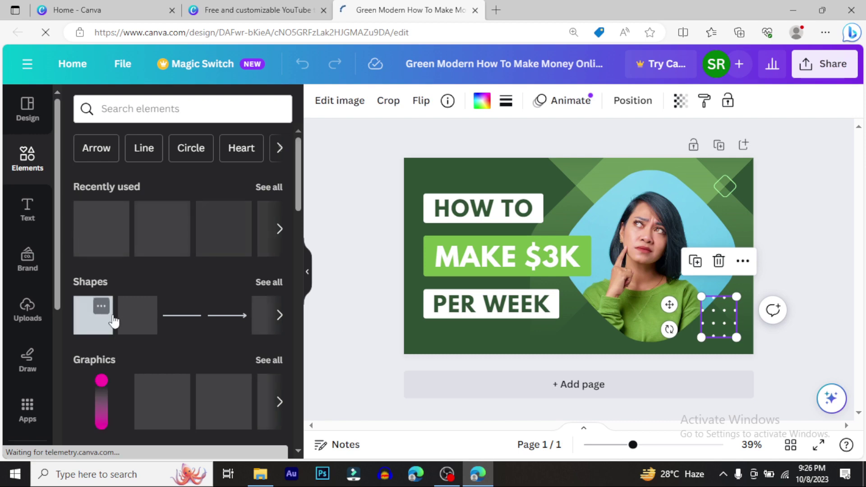
{"action": "scroll", "coordinate": [196, 325], "scroll_direction": "down", "scroll_amount": 2}
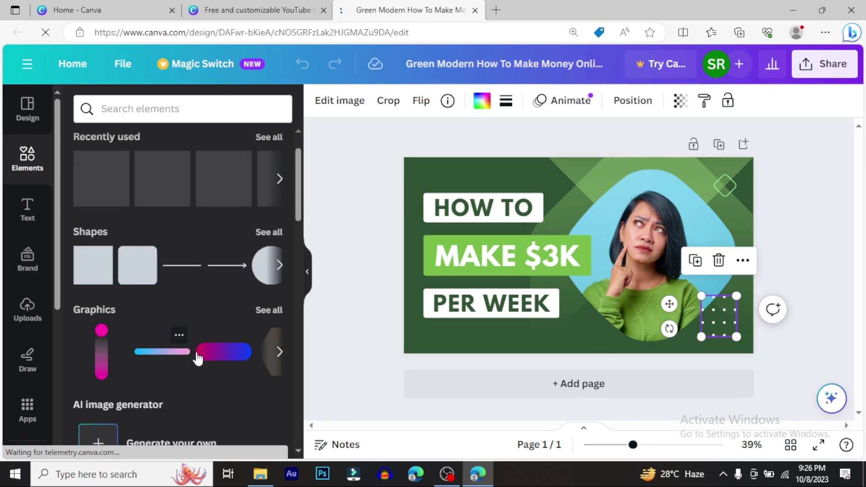
{"action": "left_click", "coordinate": [280, 353]}
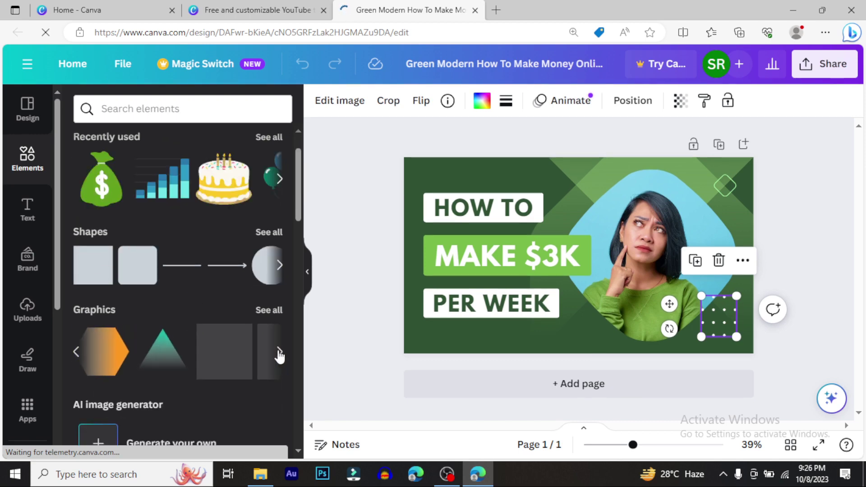
{"action": "left_click", "coordinate": [280, 181]}
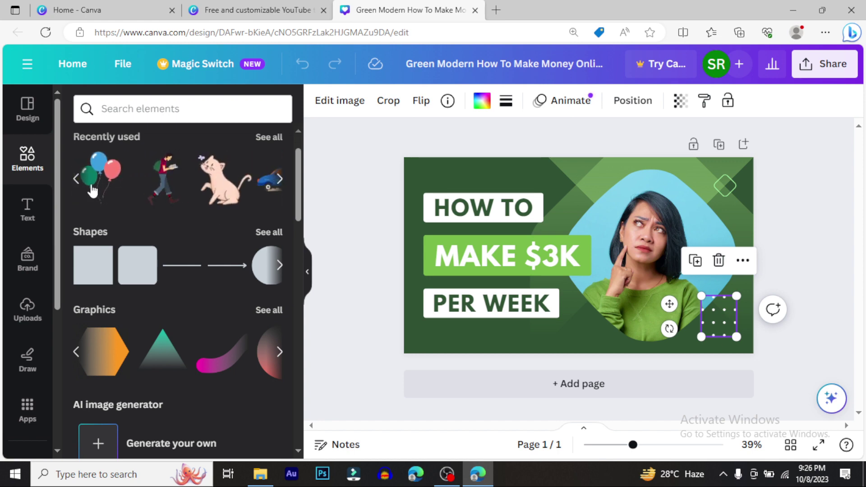
{"action": "left_click", "coordinate": [76, 180]}
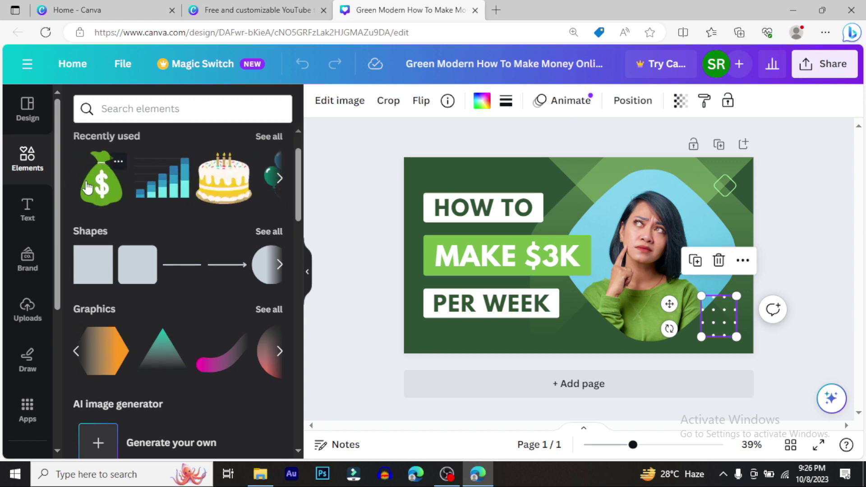
{"action": "left_click", "coordinate": [279, 180]}
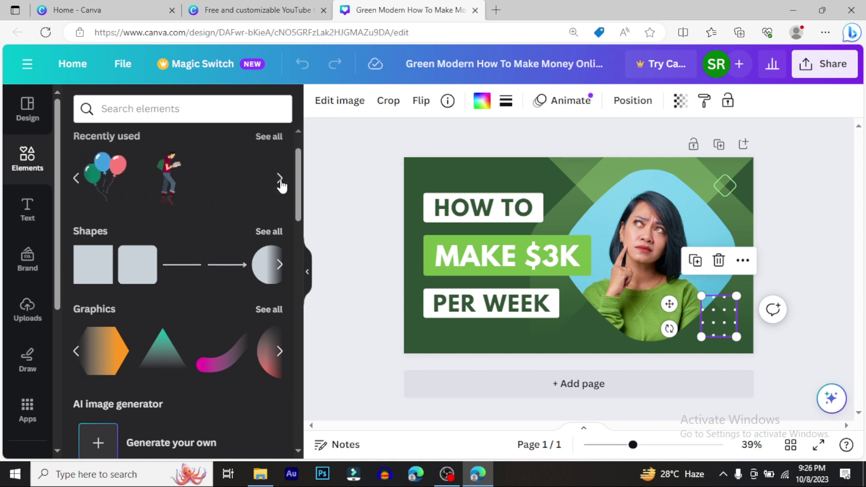
{"action": "left_click", "coordinate": [279, 179]}
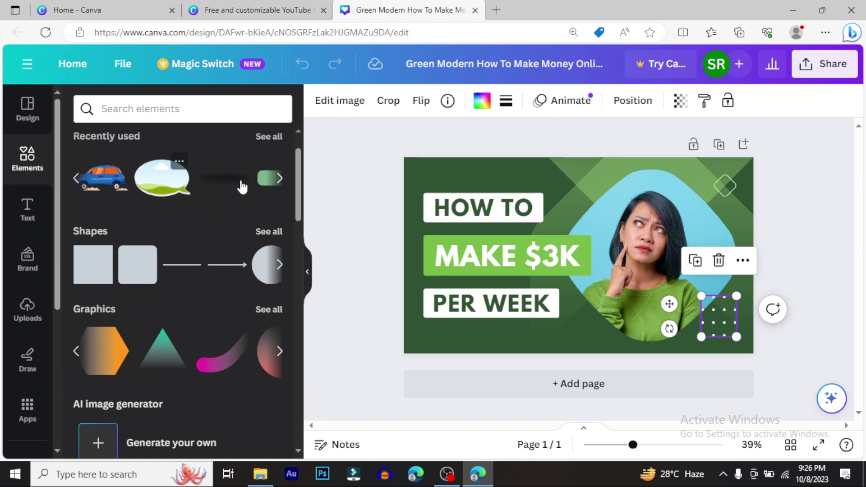
{"action": "left_click", "coordinate": [279, 178]}
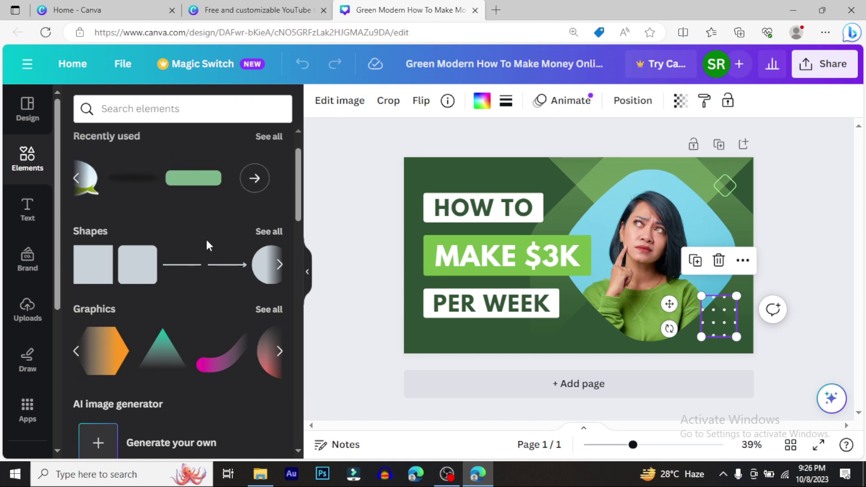
Browse more shapes and video clips, scrolling down through the library's categories and collections
{"action": "left_click", "coordinate": [280, 265]}
{"action": "scroll", "coordinate": [180, 298], "scroll_direction": "down", "scroll_amount": 2}
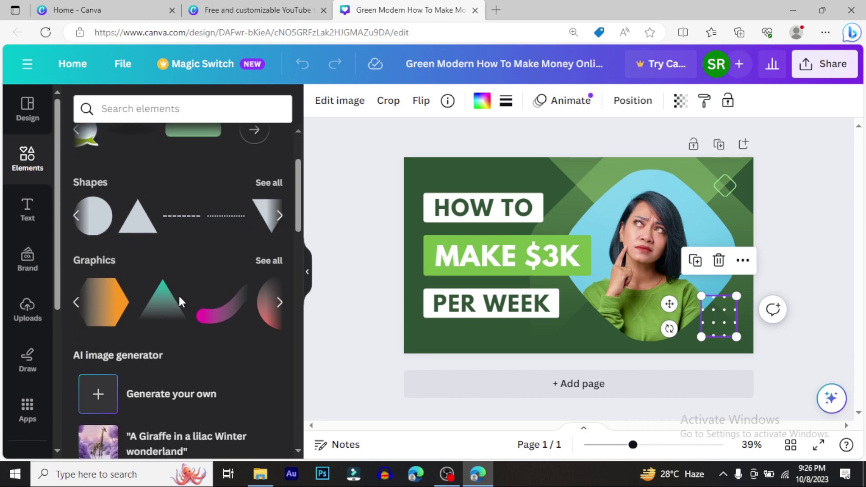
{"action": "scroll", "coordinate": [180, 299], "scroll_direction": "down", "scroll_amount": 4}
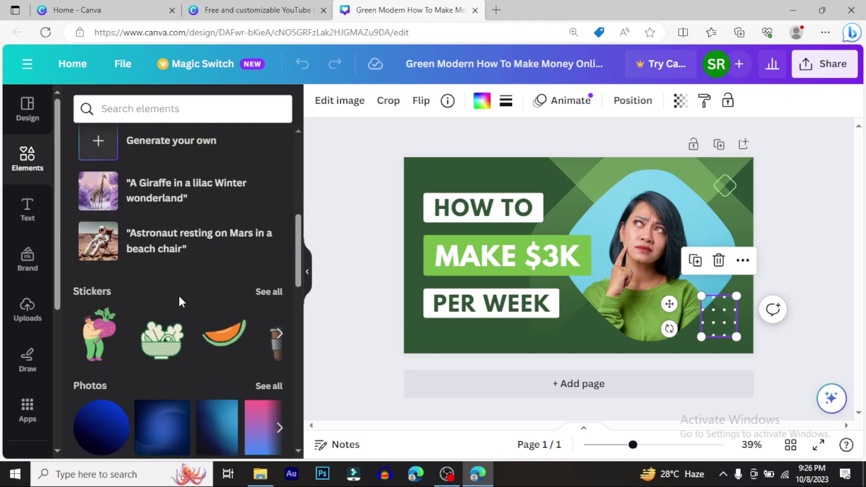
{"action": "scroll", "coordinate": [179, 298], "scroll_direction": "down", "scroll_amount": 3}
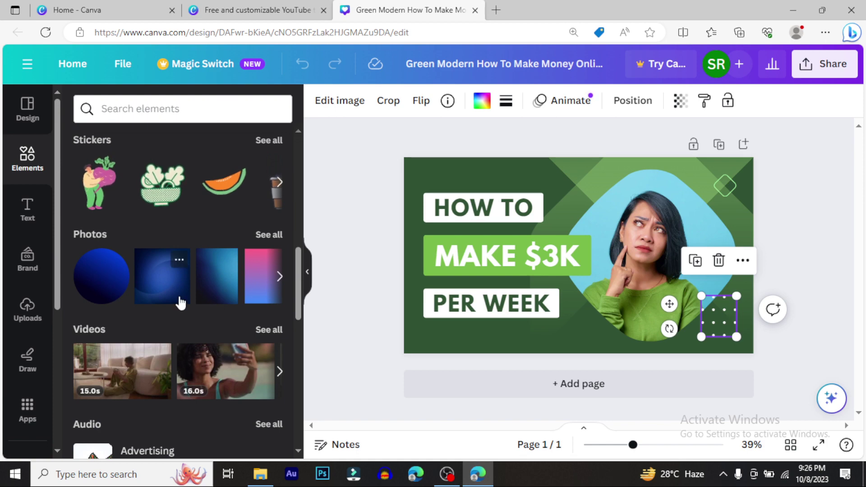
{"action": "scroll", "coordinate": [179, 301], "scroll_direction": "up", "scroll_amount": 1}
{"action": "scroll", "coordinate": [180, 302], "scroll_direction": "down", "scroll_amount": 4}
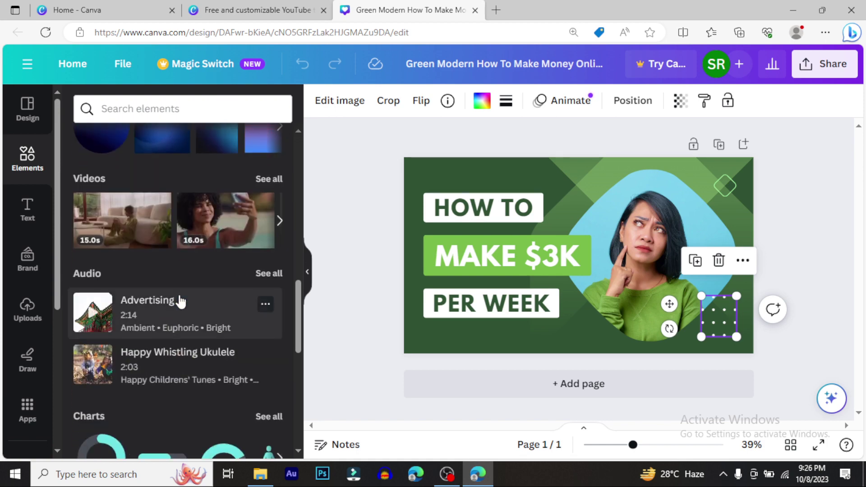
{"action": "left_click", "coordinate": [280, 221]}
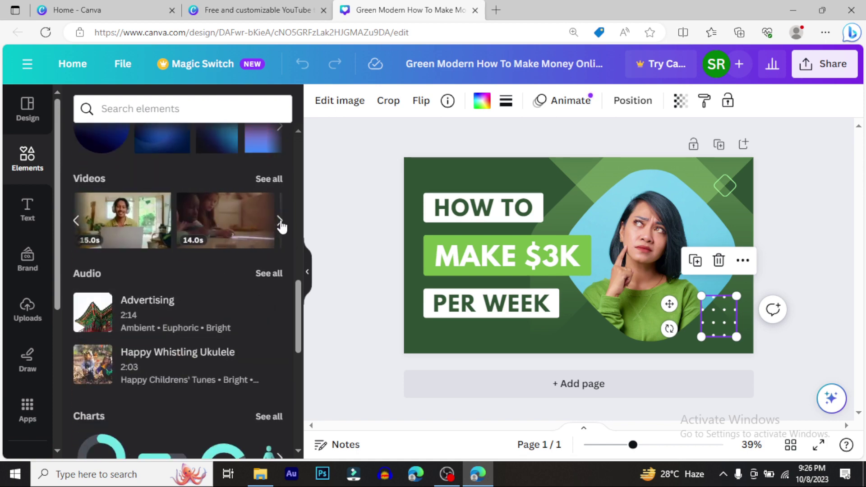
{"action": "scroll", "coordinate": [195, 271], "scroll_direction": "down", "scroll_amount": 6}
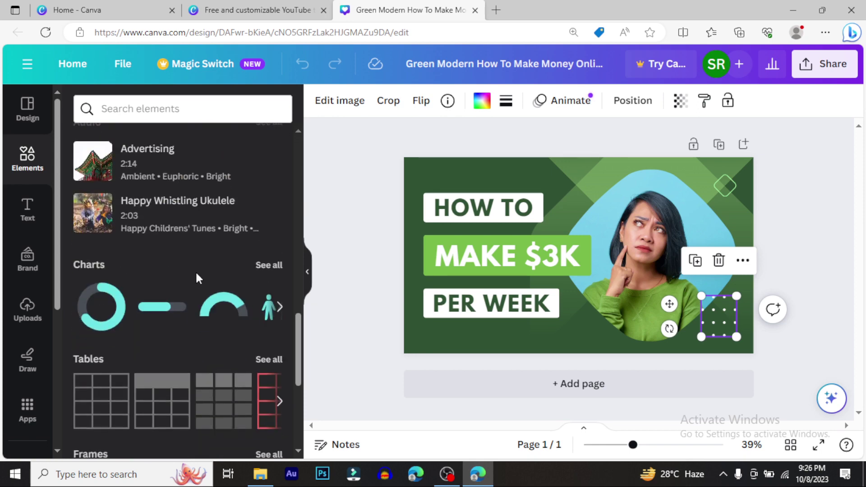
{"action": "scroll", "coordinate": [197, 278], "scroll_direction": "down", "scroll_amount": 4}
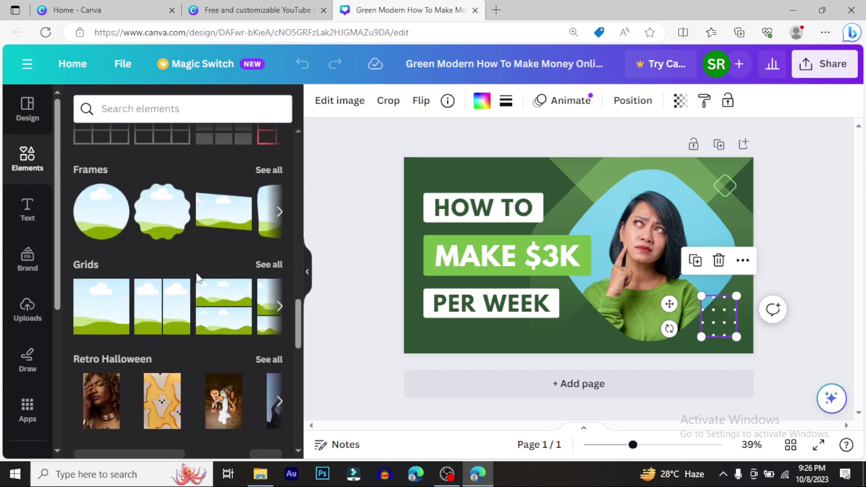
{"action": "scroll", "coordinate": [197, 273], "scroll_direction": "down", "scroll_amount": 3}
{"action": "scroll", "coordinate": [196, 270], "scroll_direction": "up", "scroll_amount": 8}
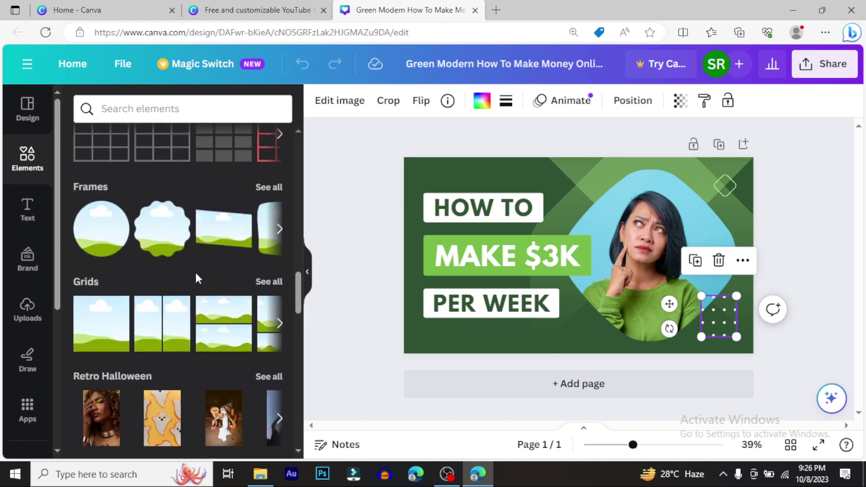
{"action": "scroll", "coordinate": [196, 270], "scroll_direction": "down", "scroll_amount": 9}
{"action": "scroll", "coordinate": [196, 271], "scroll_direction": "down", "scroll_amount": 2}
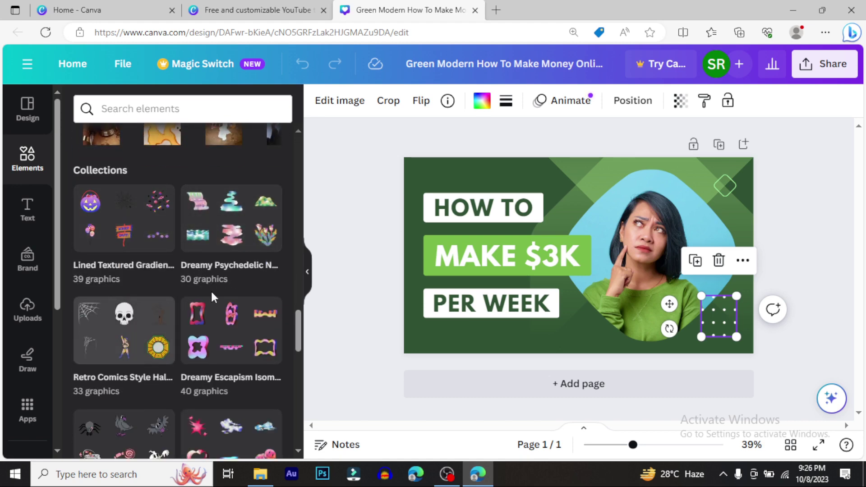
{"action": "scroll", "coordinate": [229, 335], "scroll_direction": "down", "scroll_amount": 3}
{"action": "scroll", "coordinate": [229, 335], "scroll_direction": "up", "scroll_amount": 7}
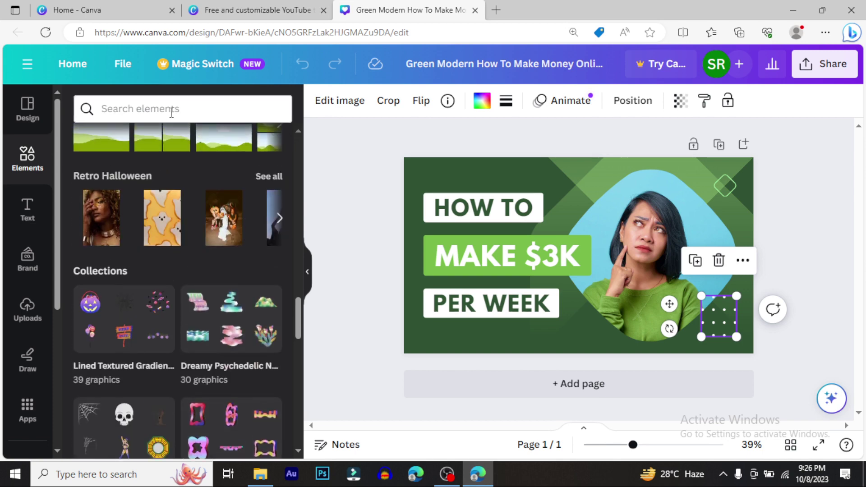
Search the elements library for 'shadow' using the recent search and browse the results
{"action": "left_click", "coordinate": [170, 112]}
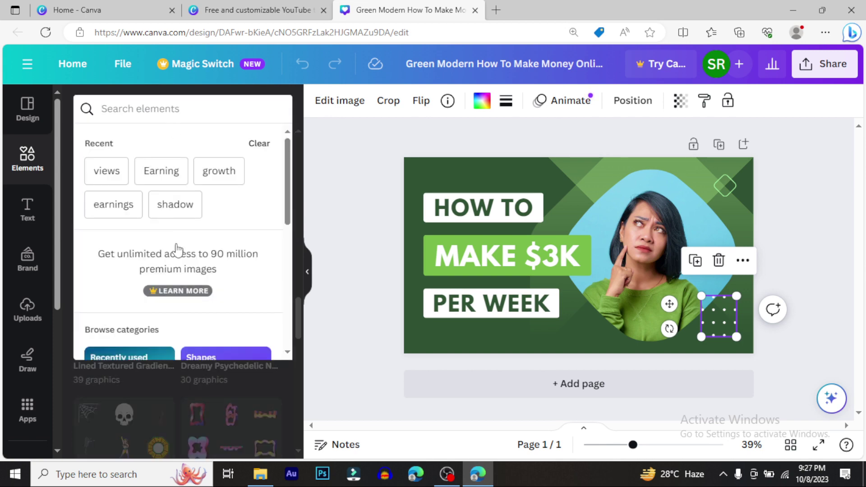
{"action": "left_click", "coordinate": [172, 217]}
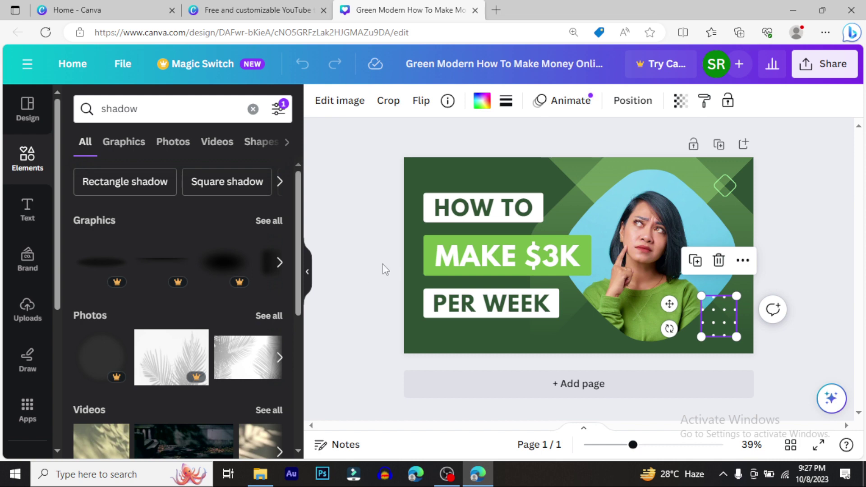
{"action": "scroll", "coordinate": [224, 248], "scroll_direction": "down", "scroll_amount": 5}
{"action": "scroll", "coordinate": [223, 248], "scroll_direction": "up", "scroll_amount": 4}
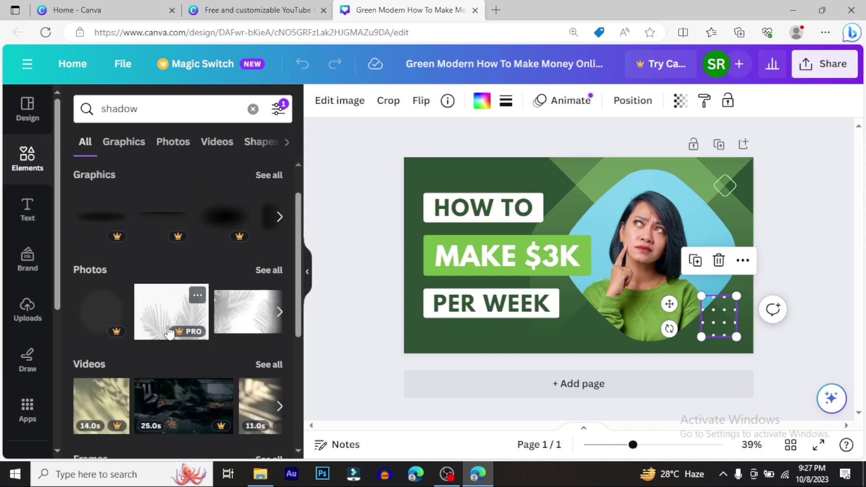
Place the palm-leaf shadow photo into the right-hand frame of the thumbnail
{"action": "left_click", "coordinate": [279, 311]}
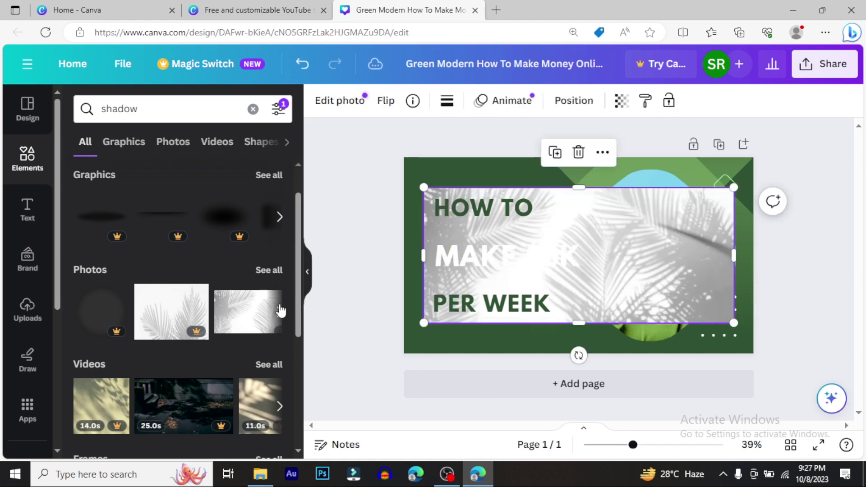
{"action": "left_click_drag", "start_coordinate": [514, 243], "coordinate": [692, 262]}
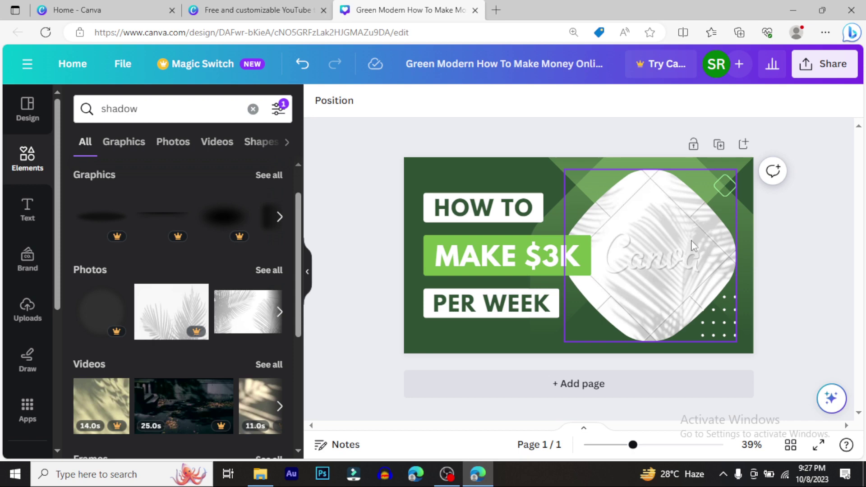
{"action": "left_click", "coordinate": [680, 305]}
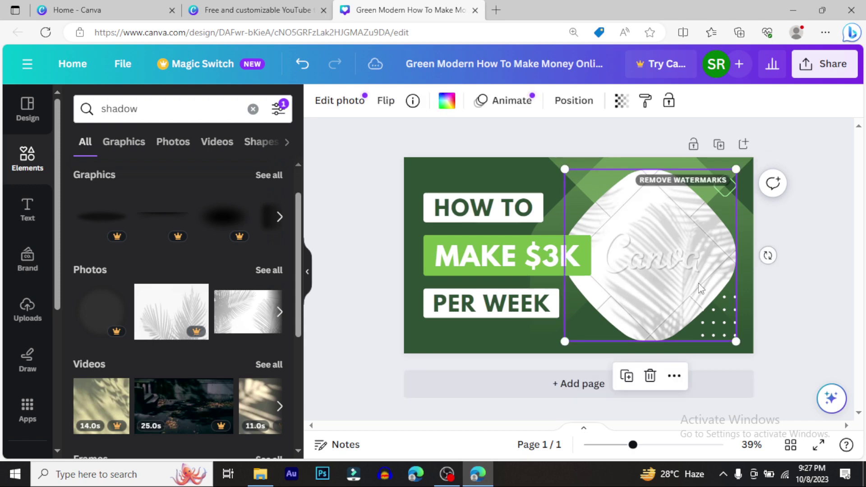
{"action": "left_click", "coordinate": [651, 376]}
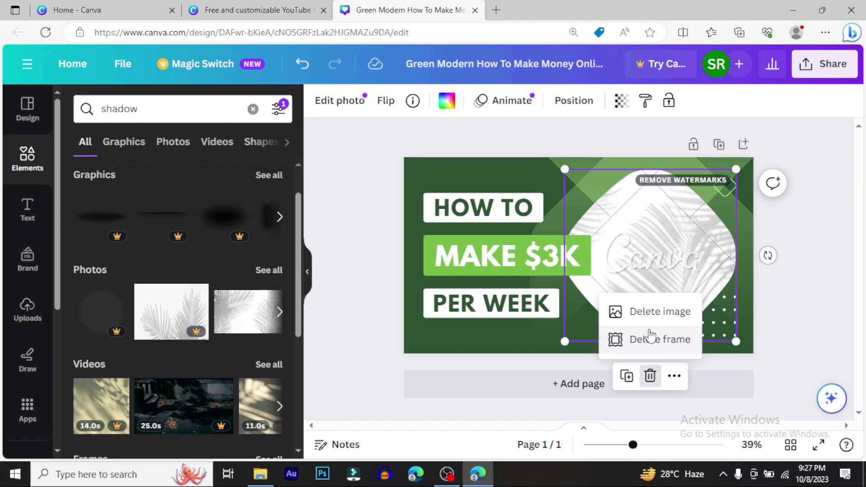
{"action": "left_click", "coordinate": [650, 381]}
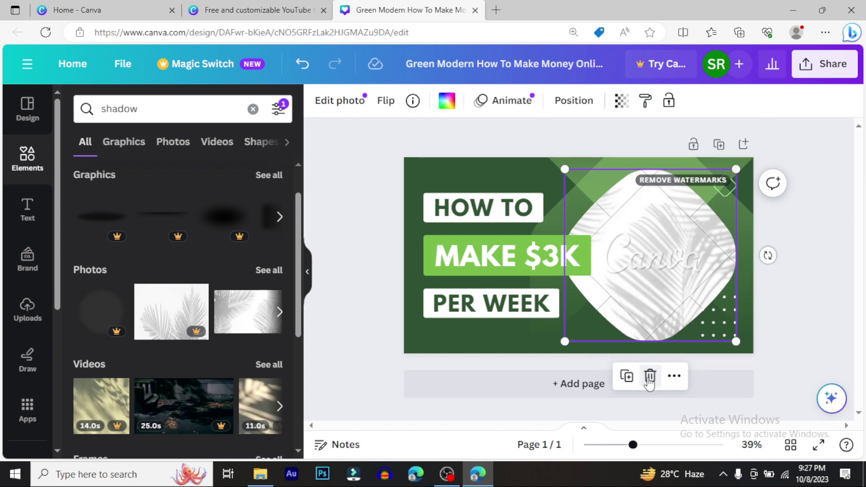
Delete the watermarked photo from its frame, then remove the empty frame
{"action": "left_click_drag", "start_coordinate": [656, 291], "coordinate": [672, 319]}
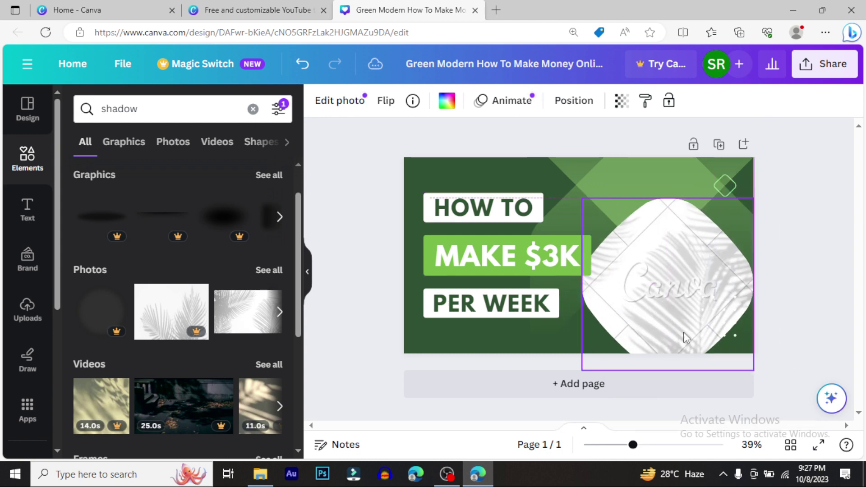
{"action": "left_click", "coordinate": [668, 168]}
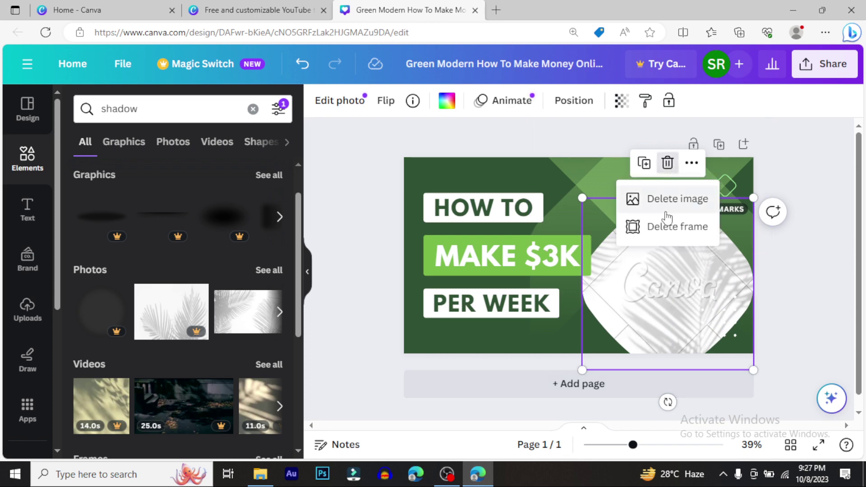
{"action": "left_click", "coordinate": [672, 199]}
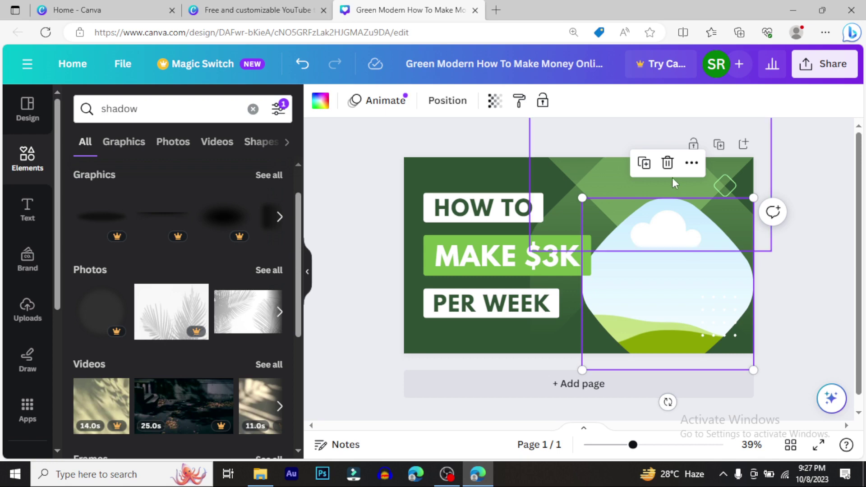
{"action": "left_click", "coordinate": [668, 163]}
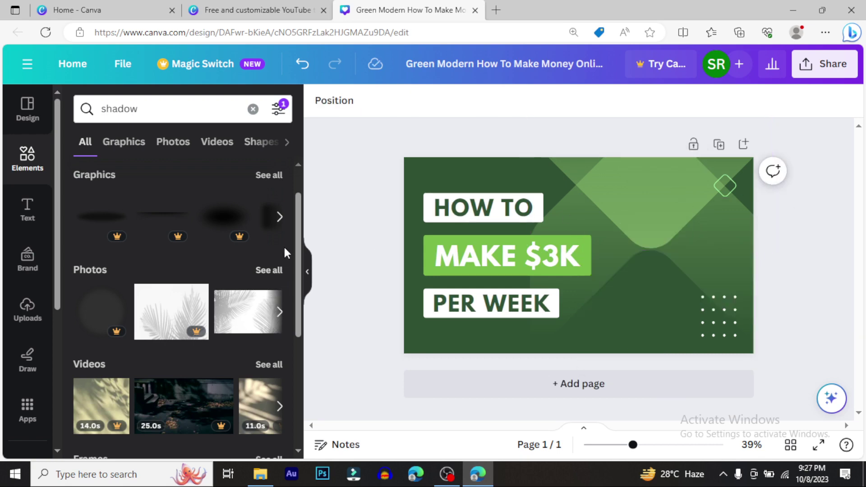
Add the soft radial shadow graphic, enlarge it, recolour it white and move it right
{"action": "left_click", "coordinate": [281, 218]}
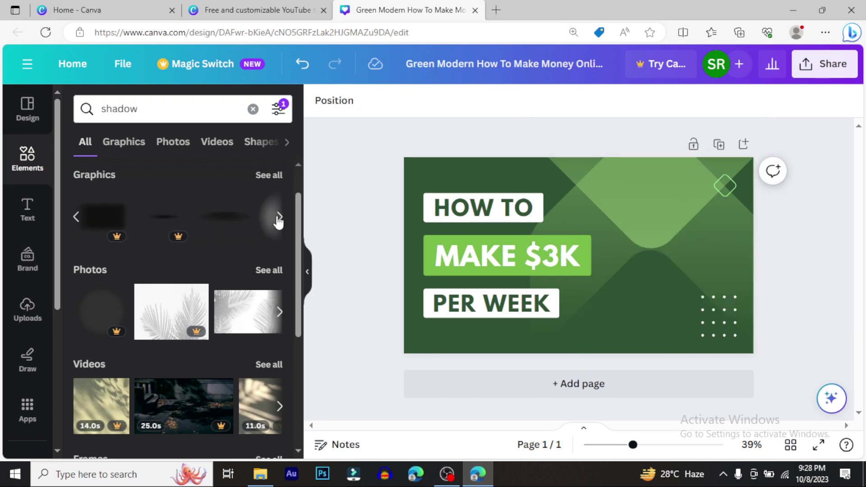
{"action": "left_click", "coordinate": [279, 221]}
{"action": "left_click", "coordinate": [110, 224]}
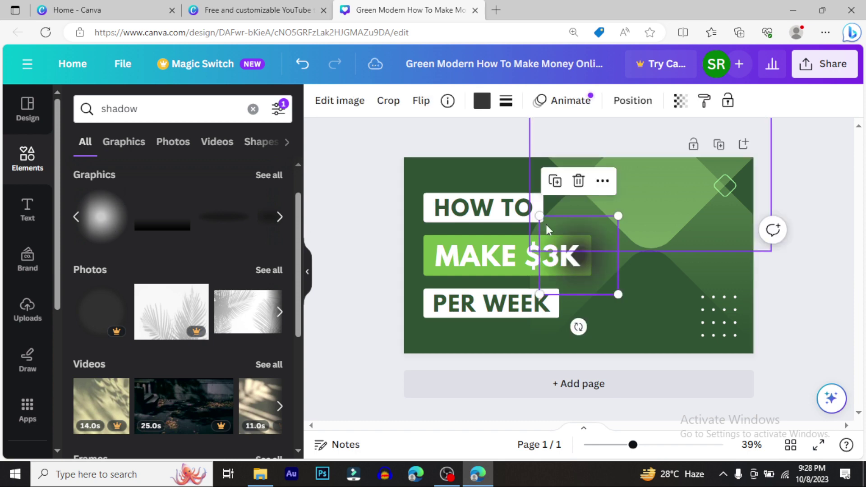
{"action": "left_click_drag", "start_coordinate": [673, 321], "coordinate": [687, 361]}
{"action": "left_click_drag", "start_coordinate": [646, 300], "coordinate": [605, 232]}
{"action": "left_click", "coordinate": [481, 104]}
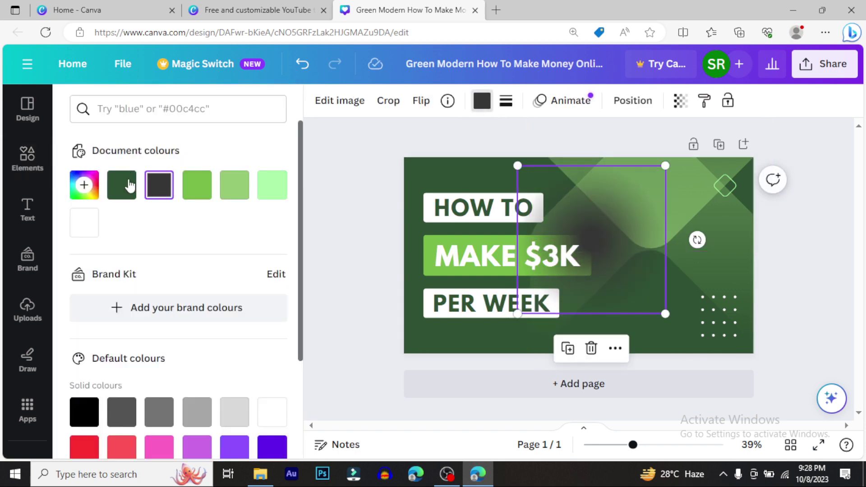
{"action": "left_click", "coordinate": [84, 222]}
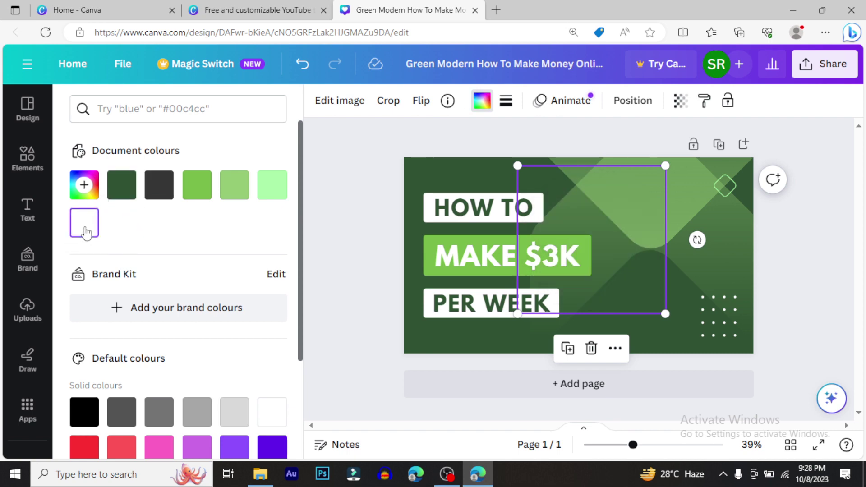
{"action": "left_click_drag", "start_coordinate": [571, 278], "coordinate": [659, 278]}
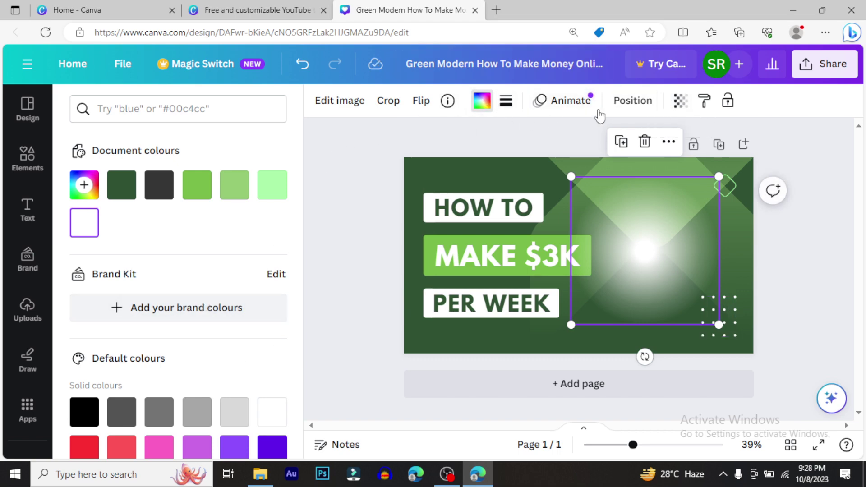
Open Download options for a 1,280 × 720 px PNG with Save download settings unchecked
{"action": "left_click", "coordinate": [822, 64]}
{"action": "scroll", "coordinate": [763, 194], "scroll_direction": "down", "scroll_amount": 2}
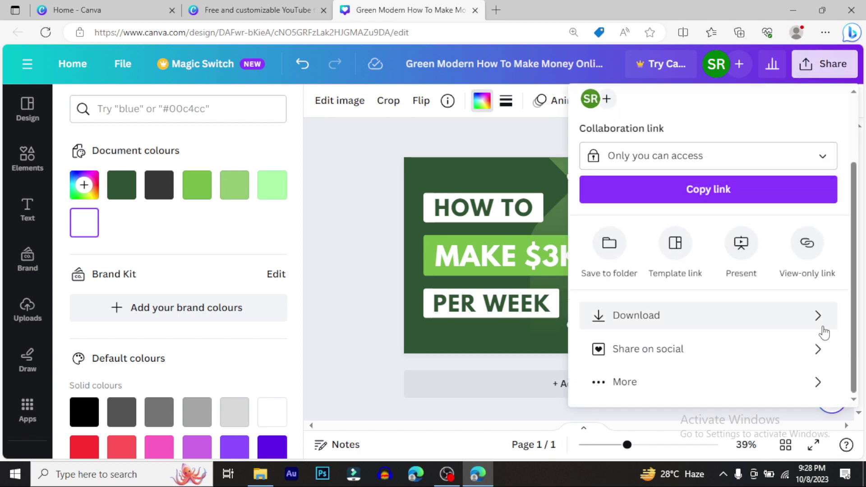
{"action": "left_click", "coordinate": [809, 331]}
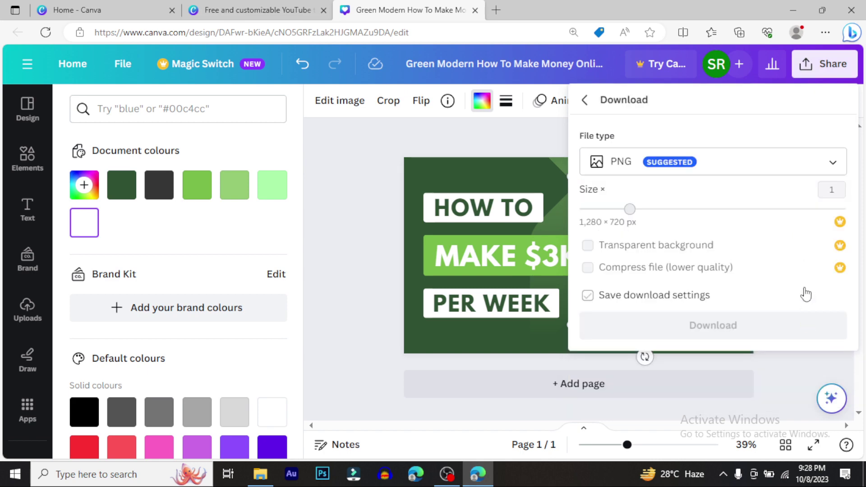
{"action": "left_click", "coordinate": [777, 293]}
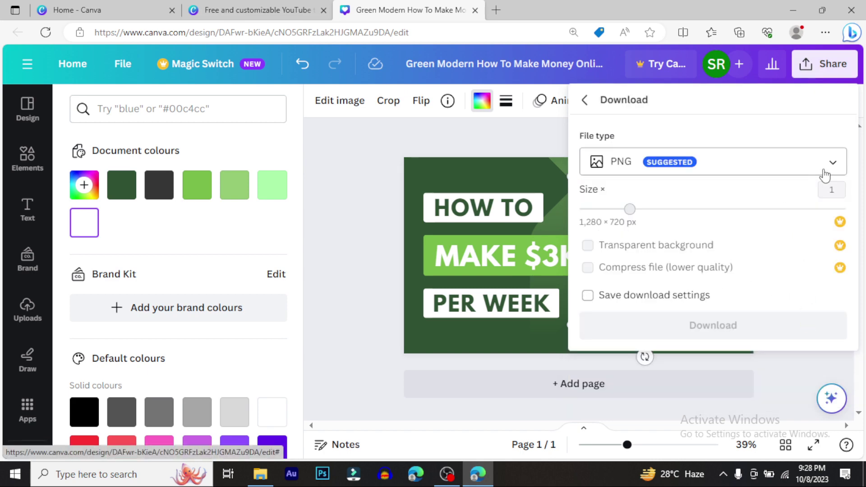
{"action": "left_click", "coordinate": [636, 300]}
{"action": "left_click", "coordinate": [637, 300]}
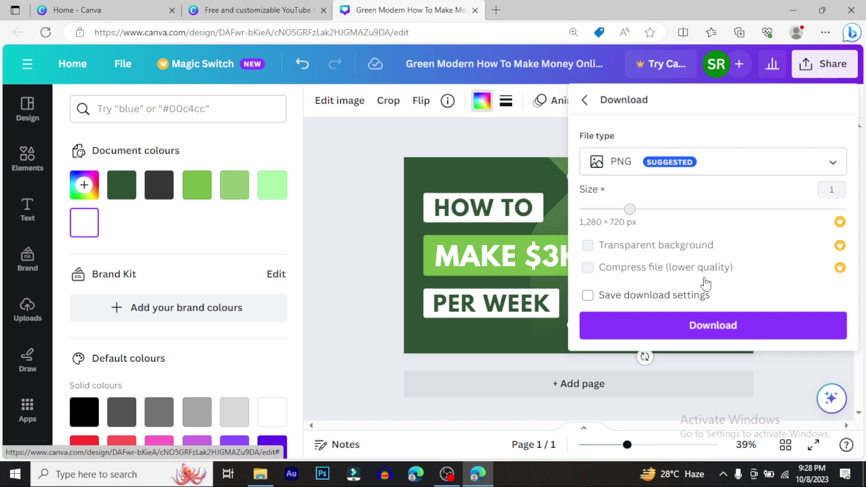
Close the download options and nudge the white glow toward the top-right
{"action": "left_click", "coordinate": [329, 163]}
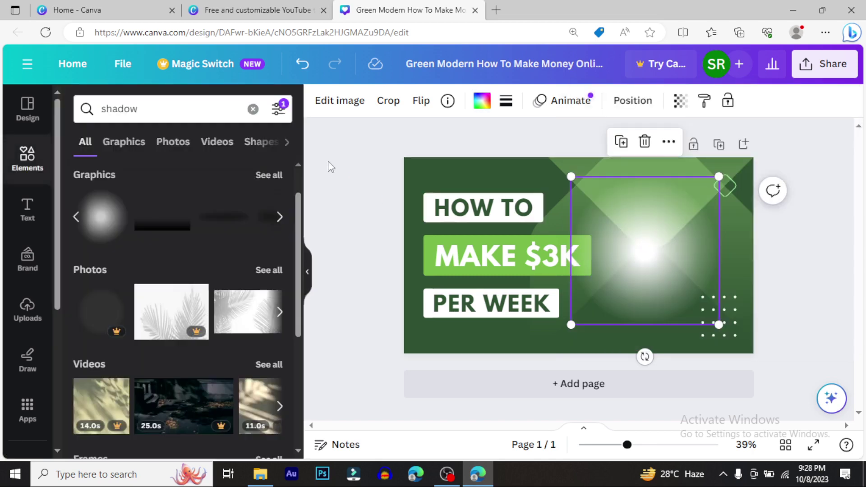
{"action": "left_click_drag", "start_coordinate": [689, 267], "coordinate": [712, 257]}
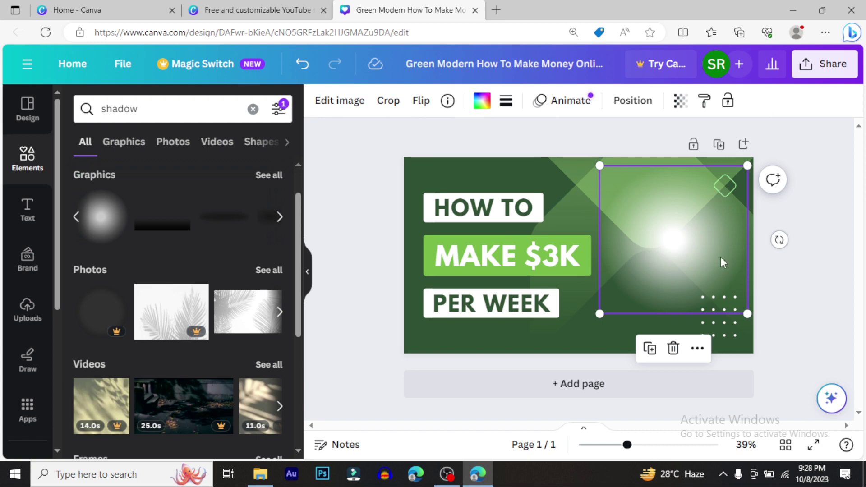
{"action": "scroll", "coordinate": [197, 329], "scroll_direction": "down", "scroll_amount": 4}
{"action": "scroll", "coordinate": [198, 330], "scroll_direction": "down", "scroll_amount": 1}
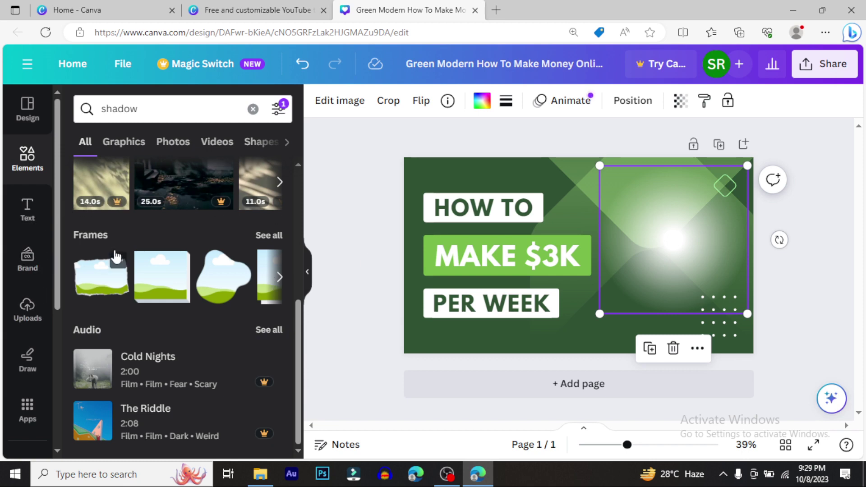
Filter the 'shadow' search results to Graphics only
{"action": "scroll", "coordinate": [115, 251], "scroll_direction": "up", "scroll_amount": 5}
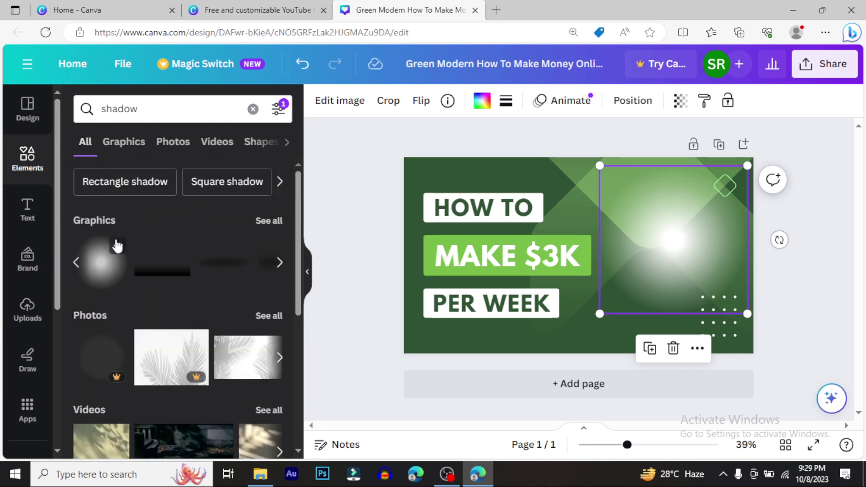
{"action": "left_click", "coordinate": [126, 143]}
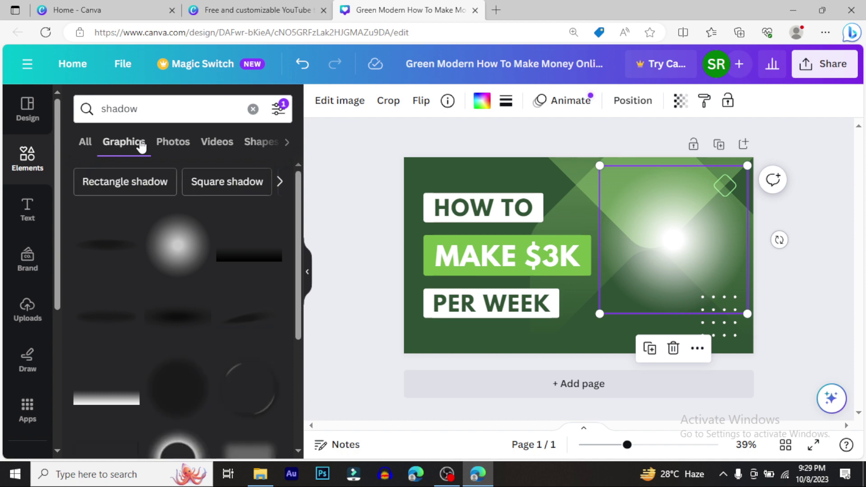
{"action": "scroll", "coordinate": [144, 180], "scroll_direction": "down", "scroll_amount": 4}
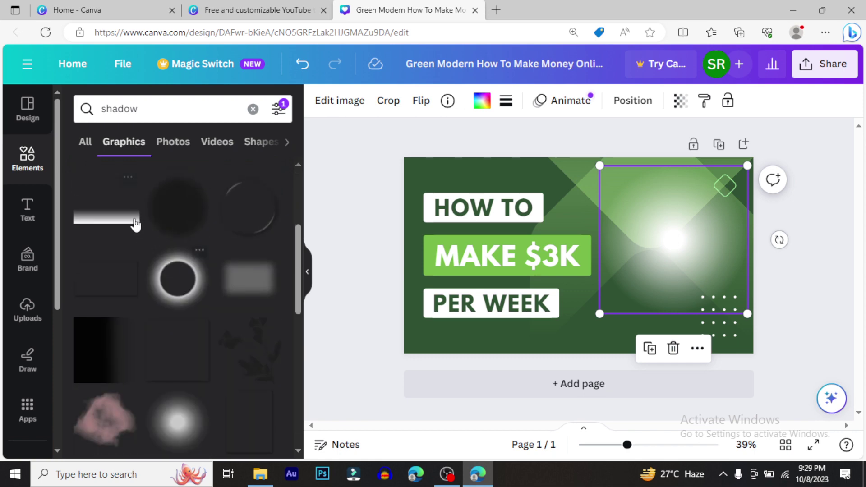
Add the glowing ring shadow graphic, enlarge it and centre it over the white glow
{"action": "left_click", "coordinate": [171, 288]}
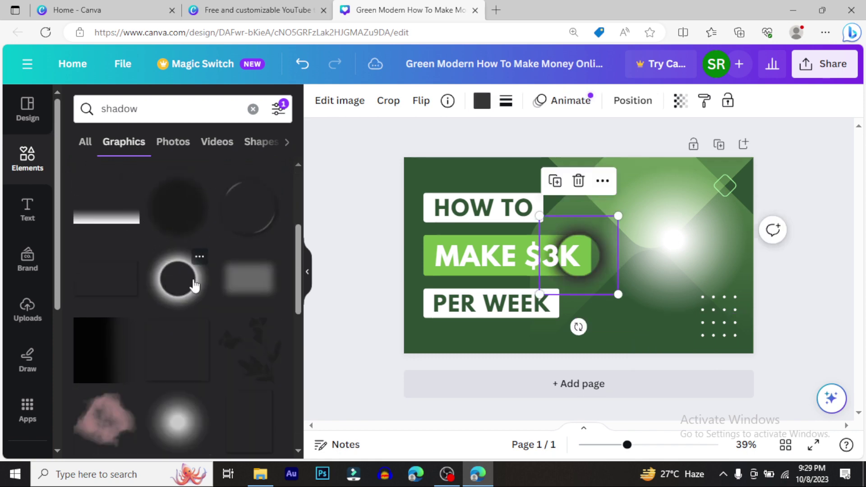
{"action": "left_click_drag", "start_coordinate": [604, 253], "coordinate": [650, 221]}
{"action": "left_click_drag", "start_coordinate": [670, 263], "coordinate": [731, 327]}
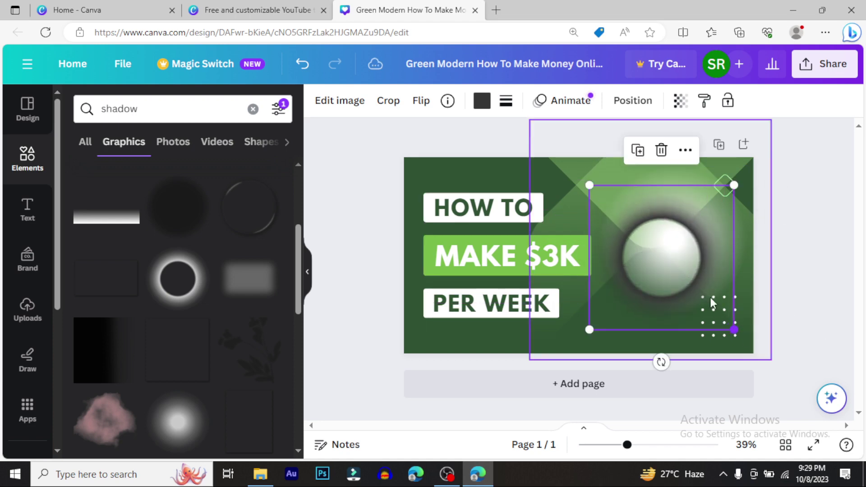
{"action": "left_click_drag", "start_coordinate": [675, 298], "coordinate": [658, 284]}
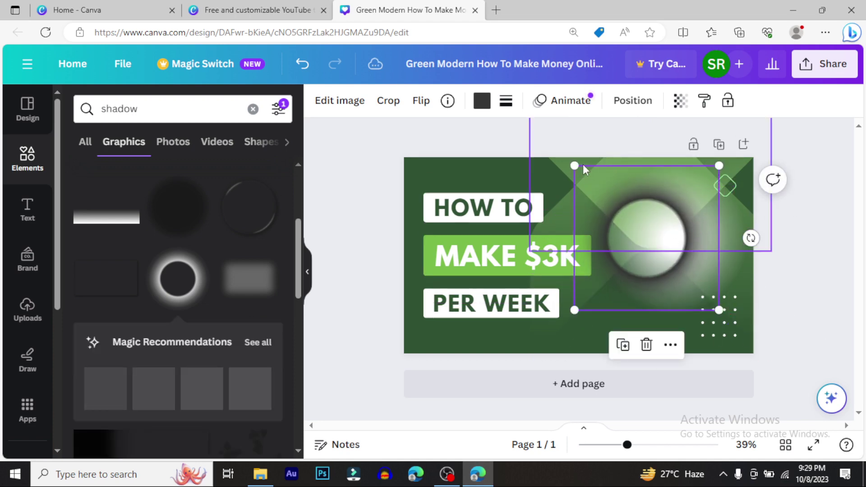